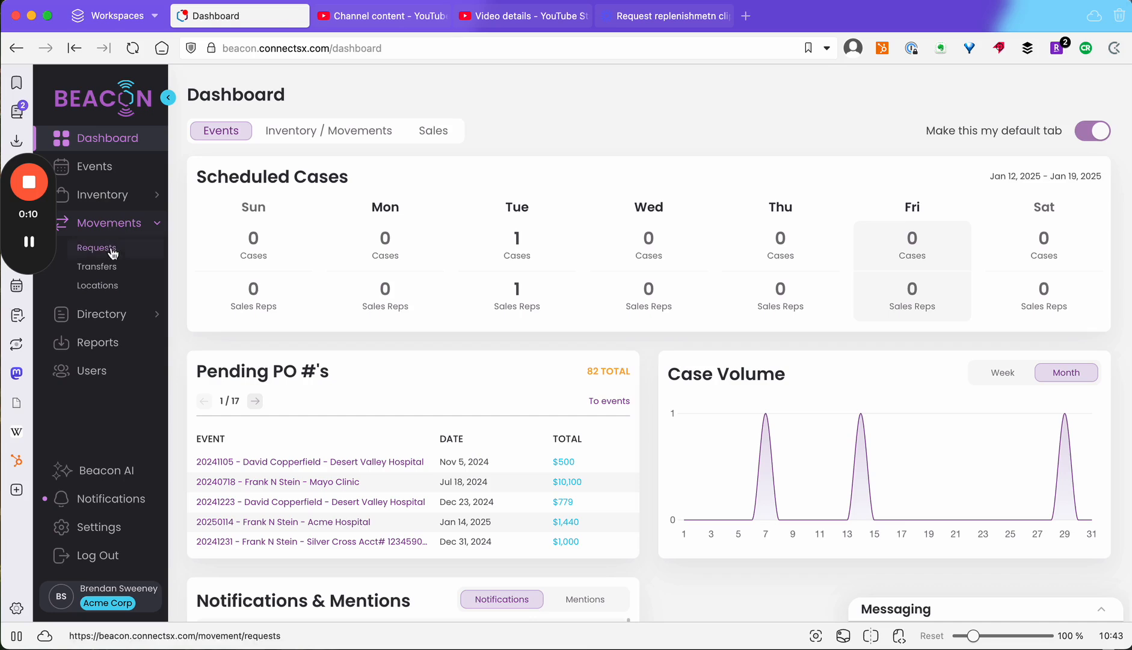
# Step: Open the Transfers list, view the details of the declined Dec 18, 2024 transfer and return to the list
pyautogui.click(109, 268)
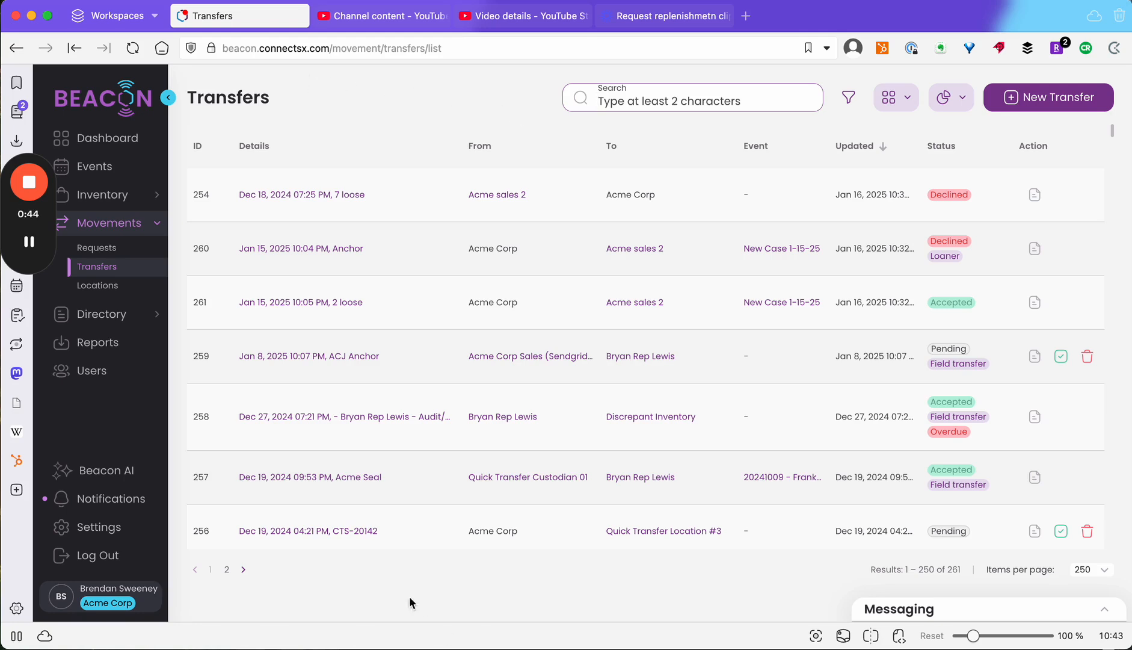
pyautogui.click(272, 195)
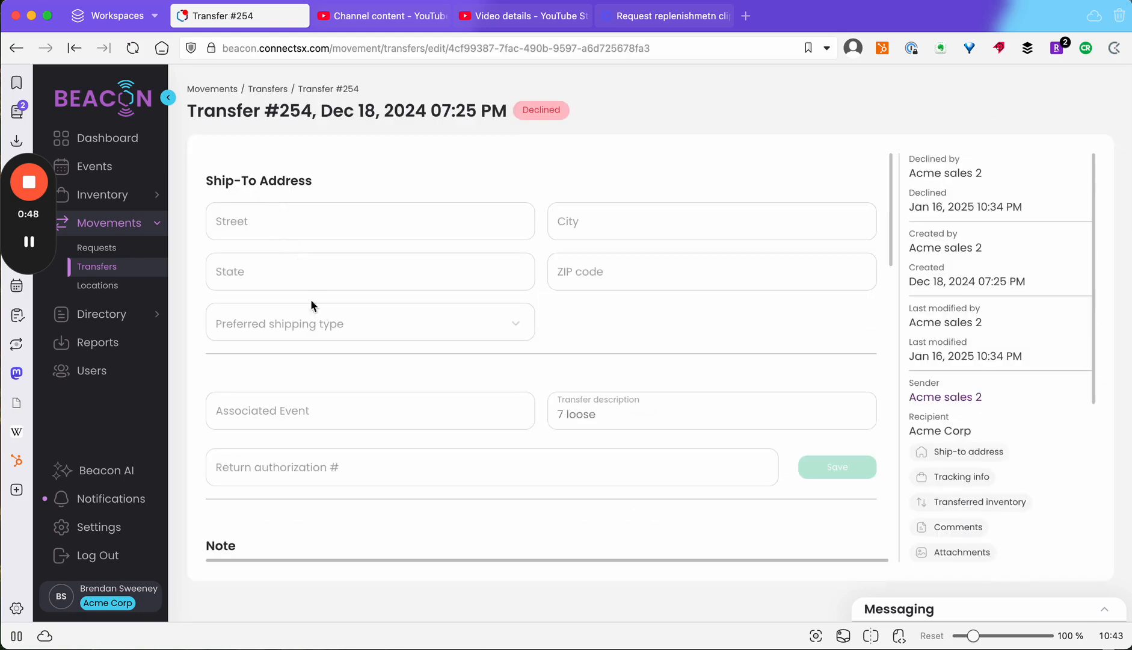
pyautogui.click(16, 48)
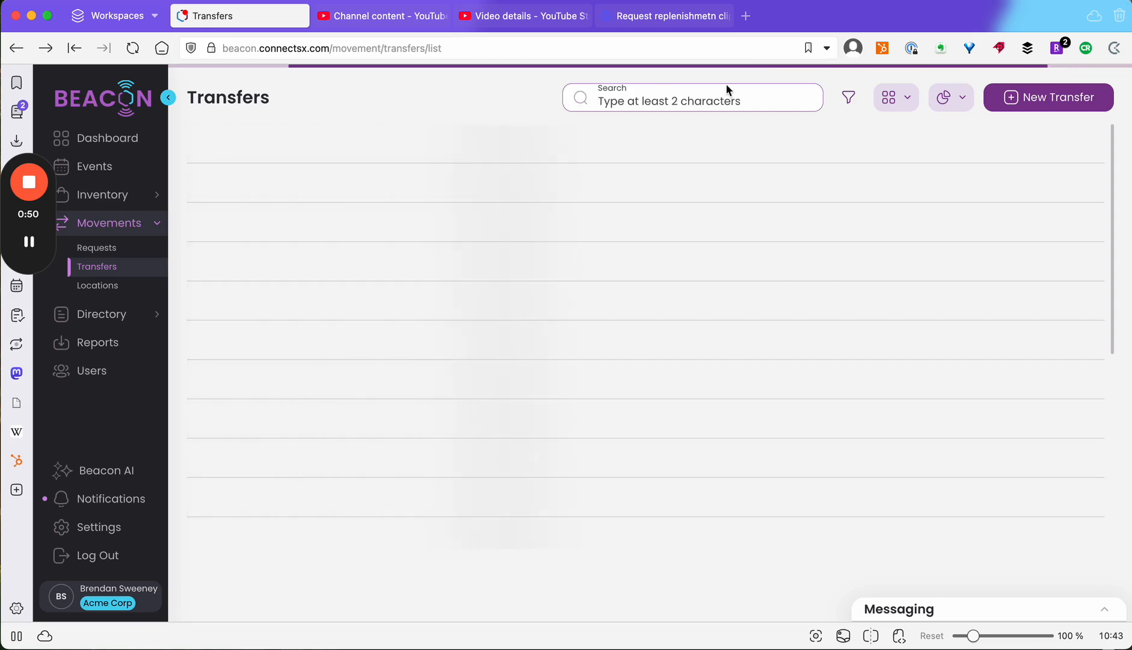
# Step: Start a new transfer with Organization as the current custodian it transfers from
pyautogui.click(1047, 98)
pyautogui.rightClick(482, 330)
pyautogui.click(290, 271)
pyautogui.click(319, 247)
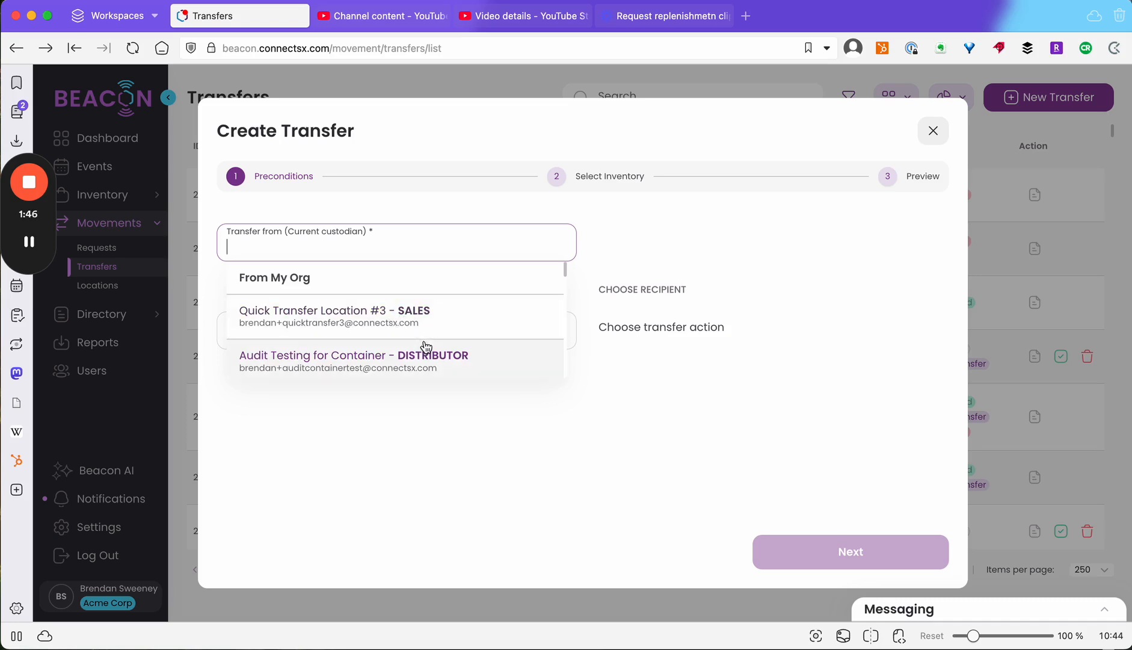
pyautogui.click(322, 280)
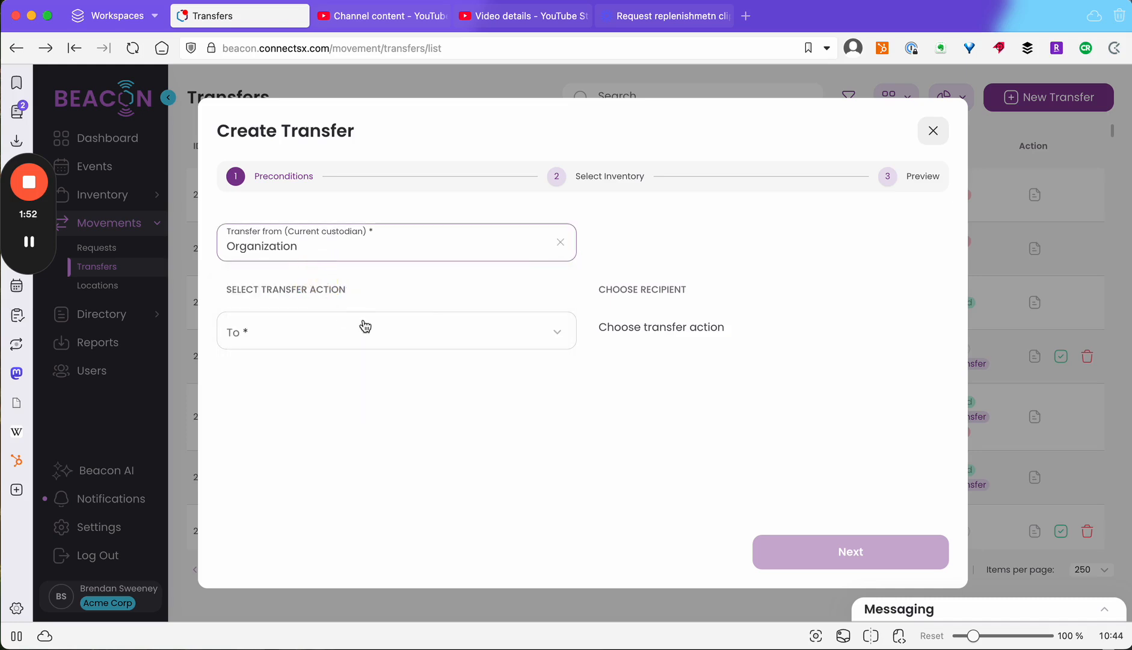
# Step: Set the transfer action to To Sales with Acme sales 2 as recipient and continue to inventory selection
pyautogui.click(384, 339)
pyautogui.click(344, 412)
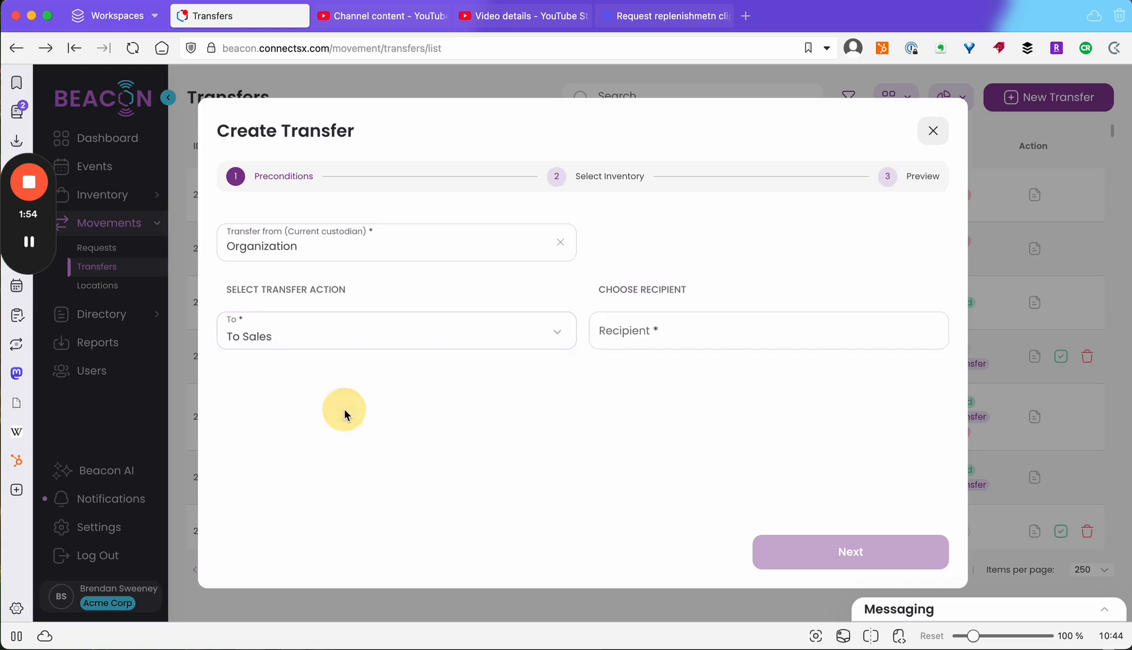
pyautogui.click(657, 322)
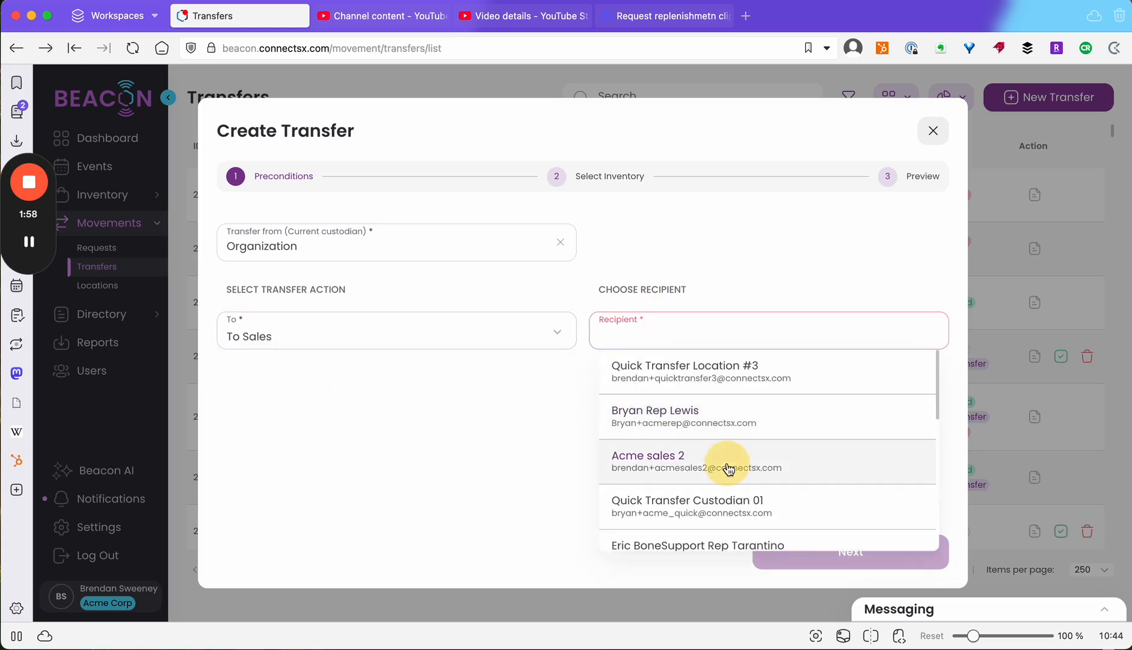
pyautogui.click(728, 464)
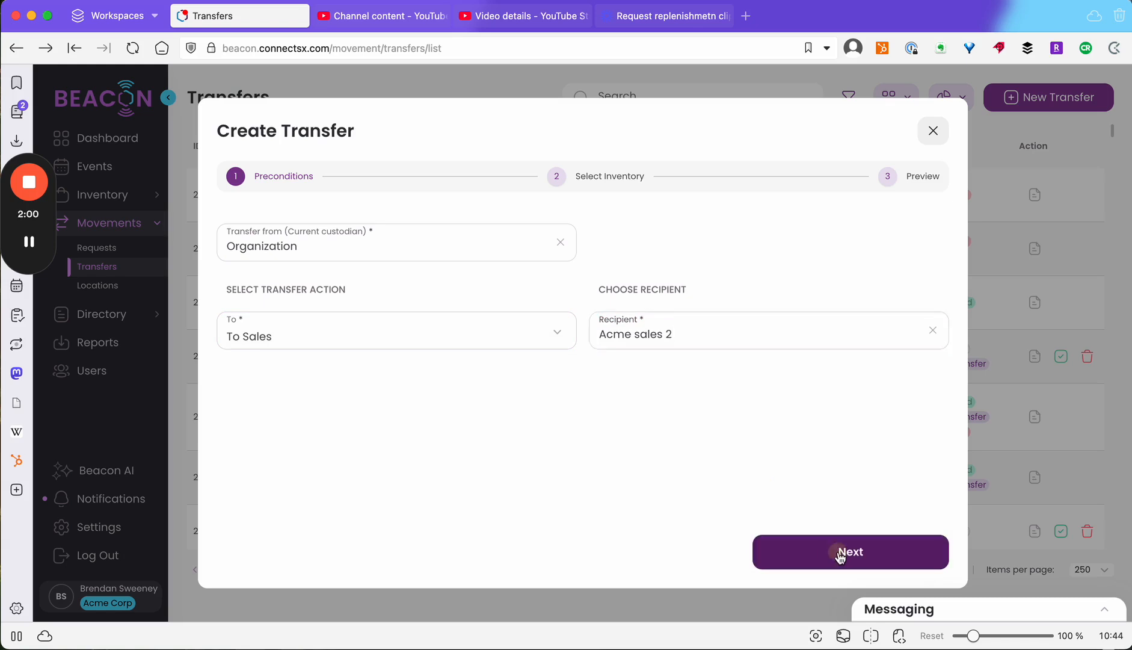
pyautogui.click(839, 552)
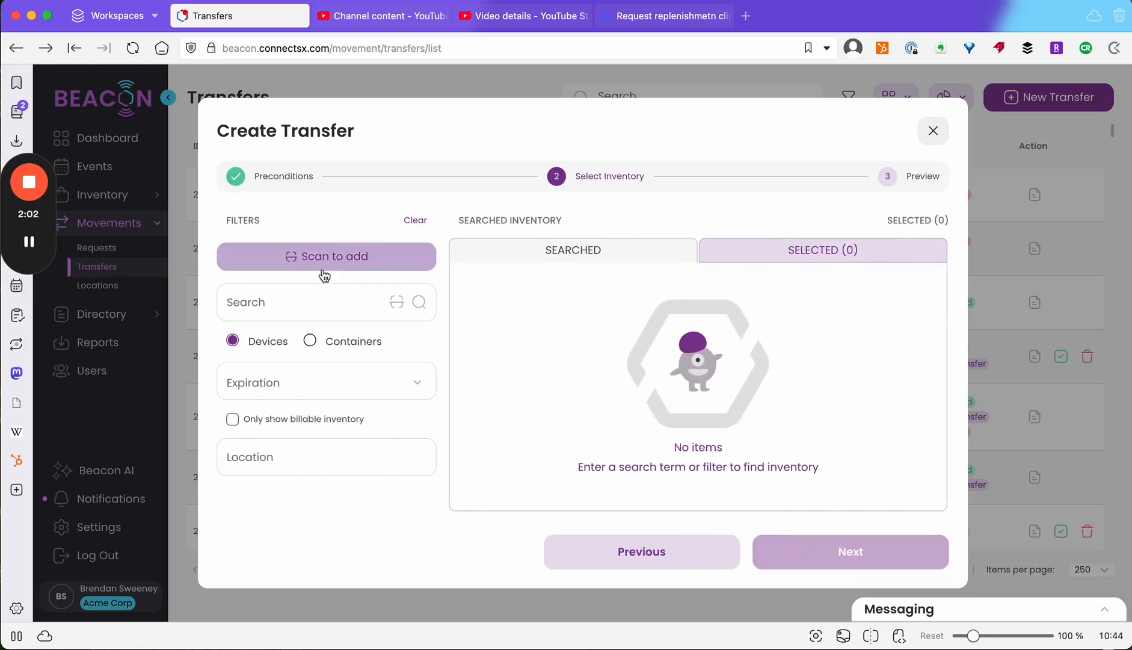
# Step: Search all devices without filters and select the acj-anchor, tkr-tibial-comp-lrg and thr-socket-sml items for the transfer
pyautogui.click(418, 303)
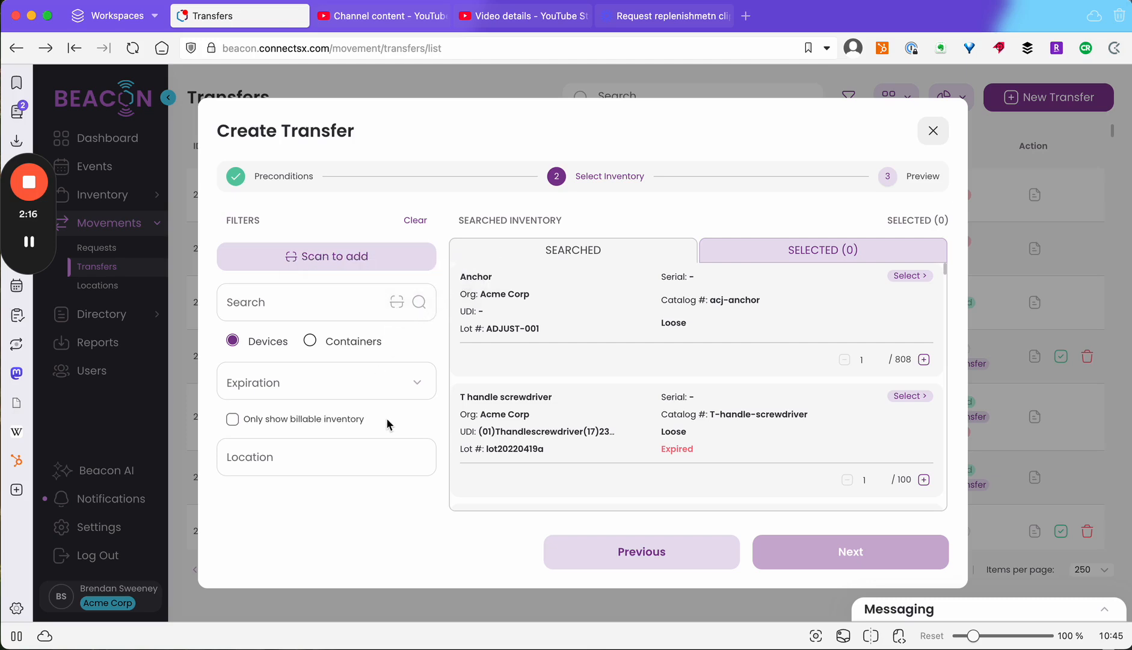
pyautogui.click(386, 386)
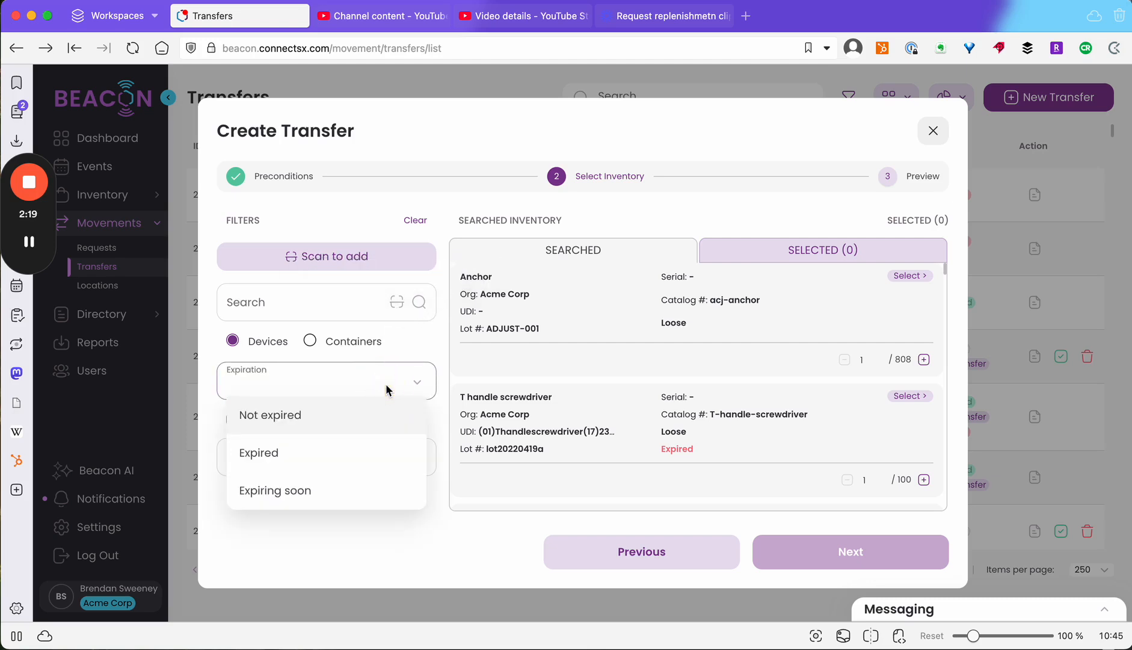
pyautogui.click(442, 572)
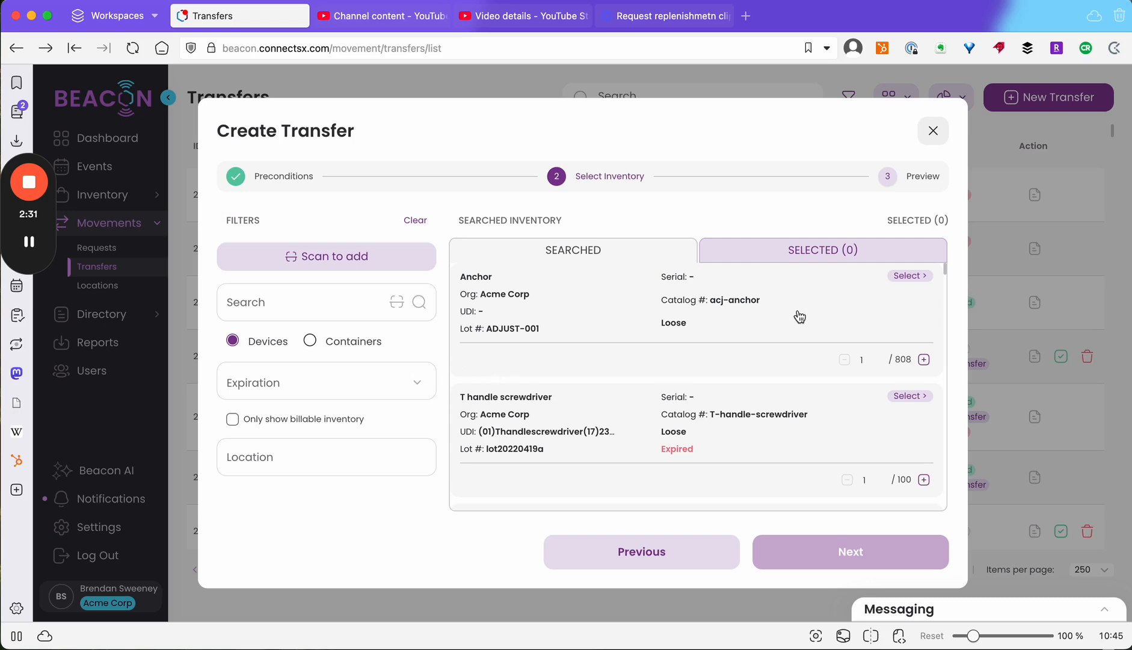
pyautogui.click(819, 273)
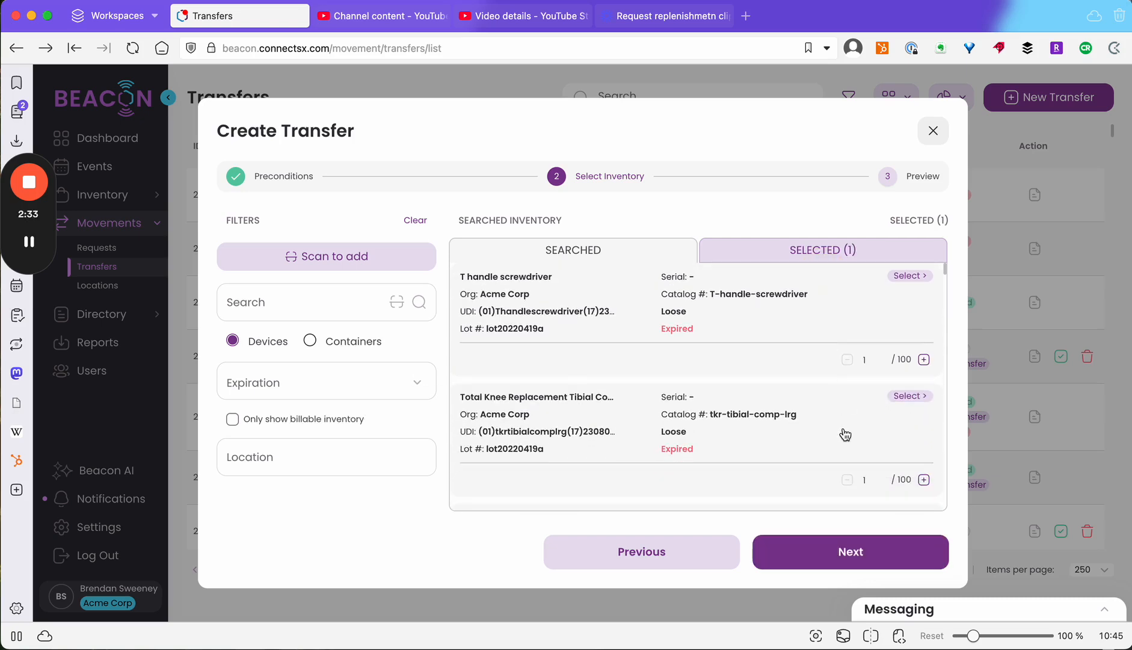
pyautogui.click(844, 438)
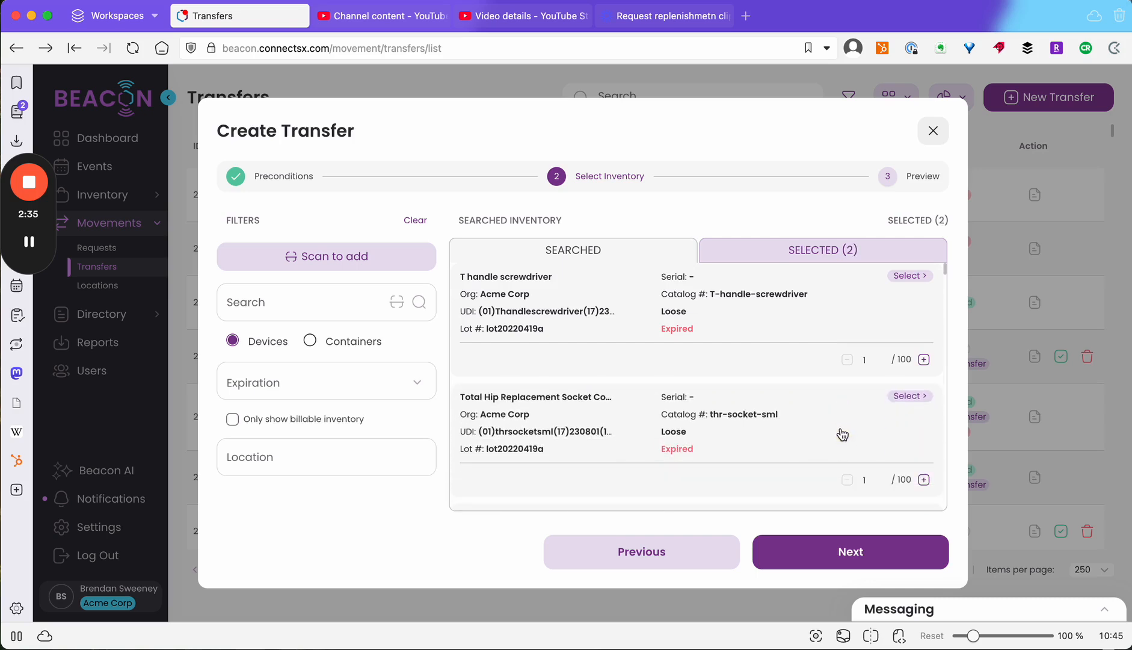
pyautogui.click(490, 445)
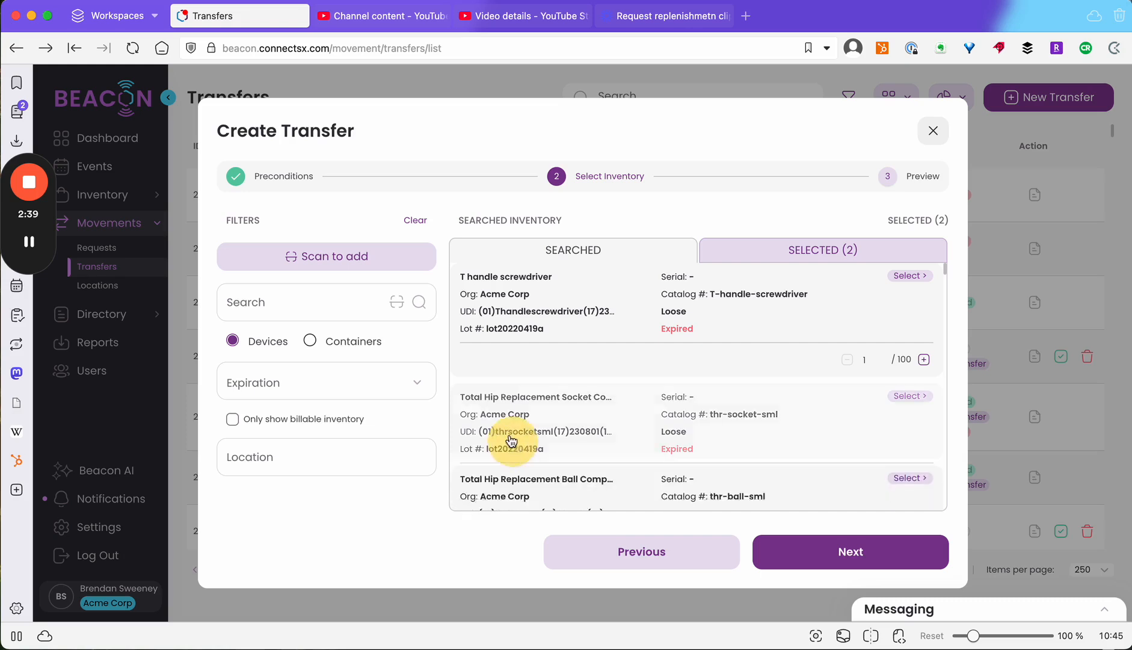
# Step: In the selected inventory, set the Anchor and knee tibial component quantities to 2 each and remove the hip replacement socket
pyautogui.click(812, 258)
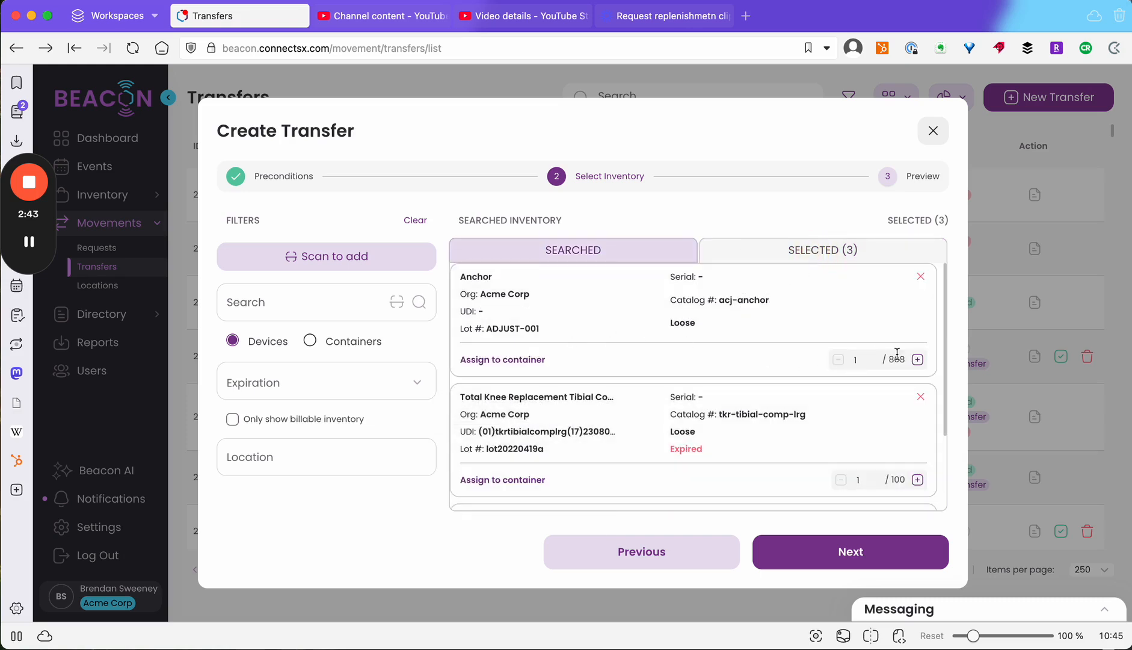
pyautogui.click(917, 360)
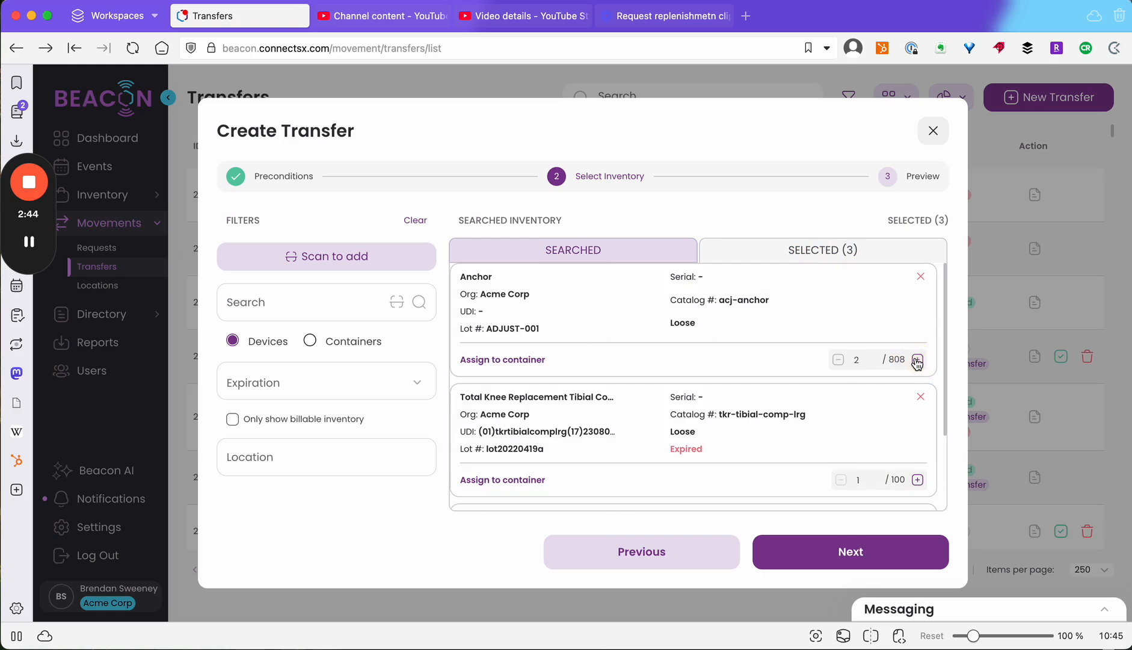
pyautogui.click(917, 480)
pyautogui.scroll(-1, 870, 426)
pyautogui.scroll(-2, 870, 426)
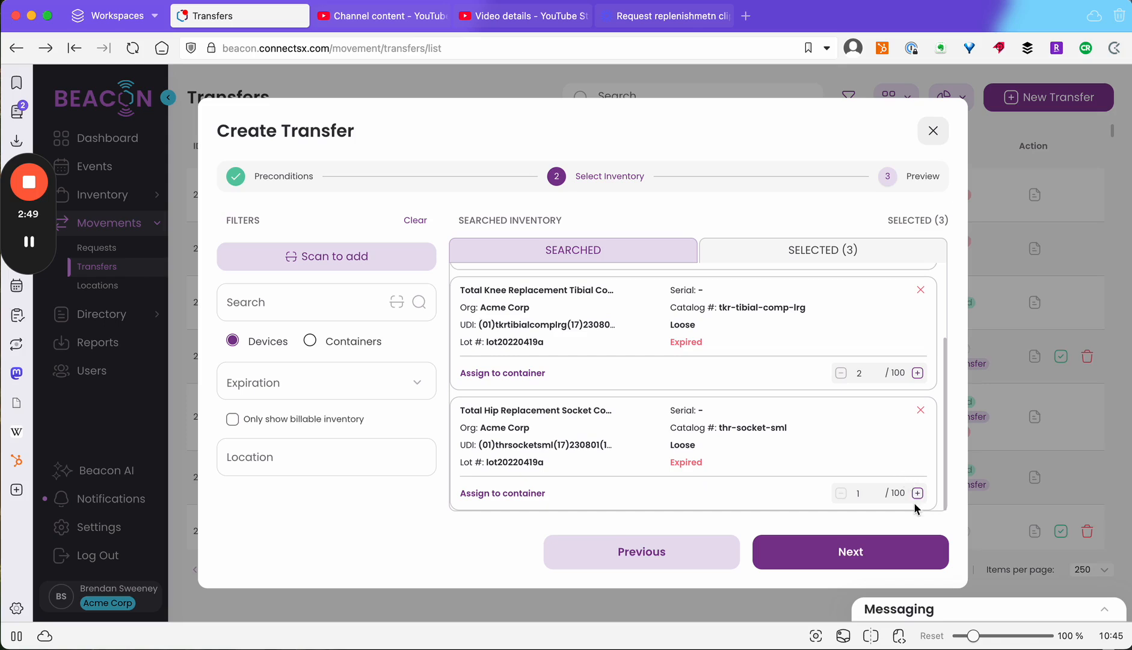
pyautogui.click(920, 411)
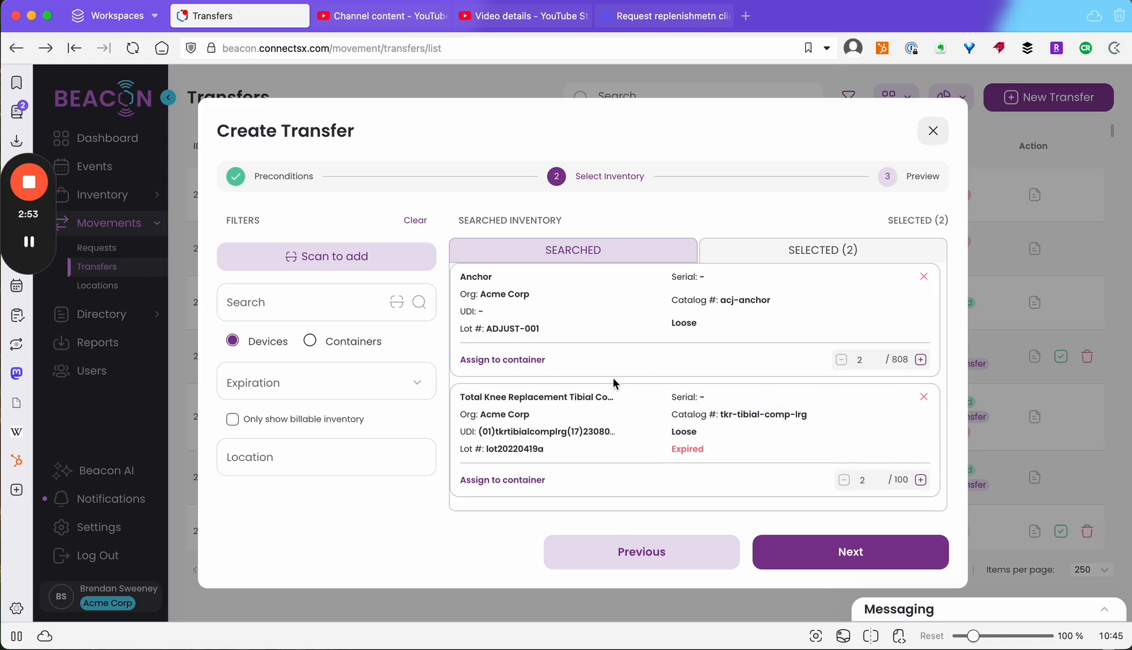
# Step: Assign the selected Anchor to container-0005 and continue to the transfer preview
pyautogui.click(539, 361)
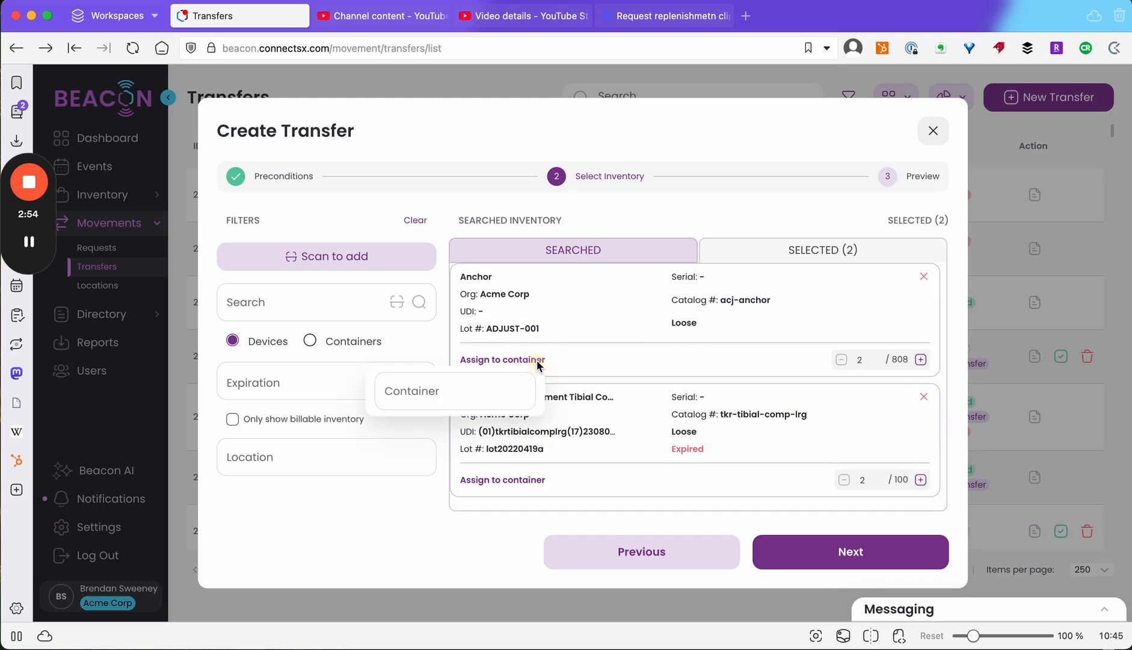
pyautogui.click(441, 391)
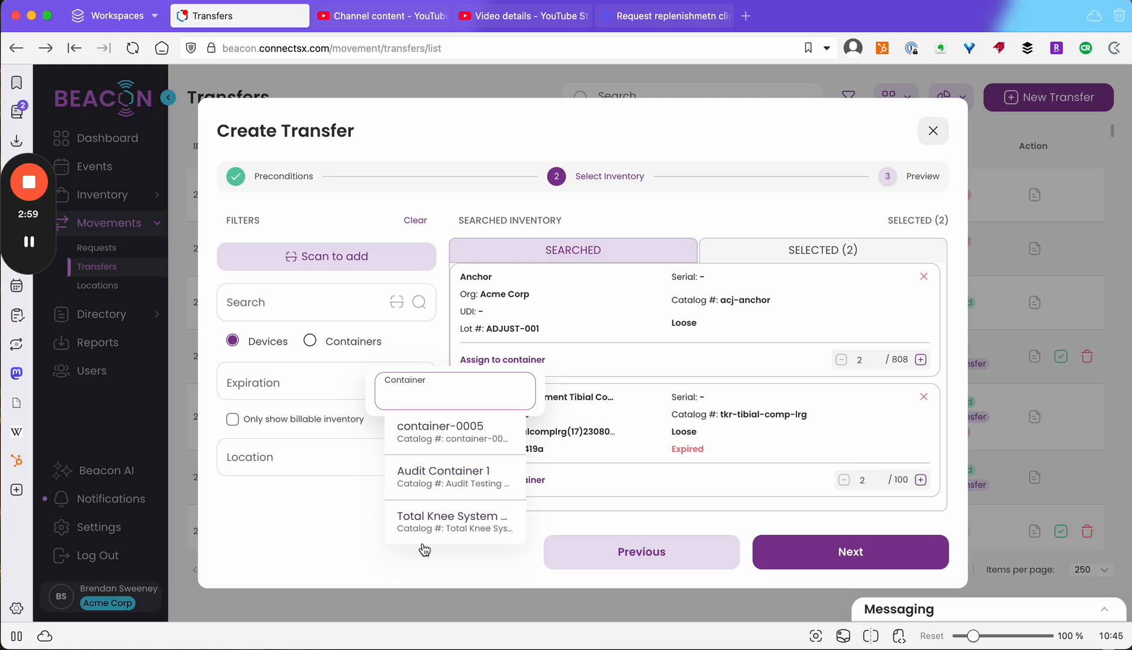
pyautogui.click(434, 428)
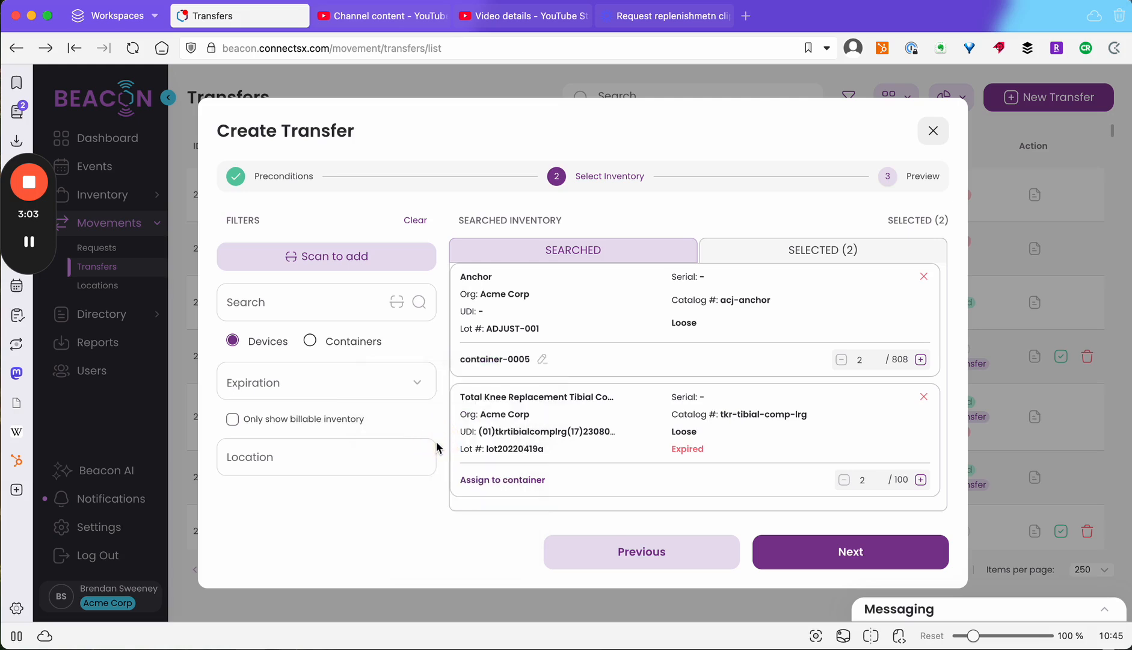
pyautogui.click(832, 556)
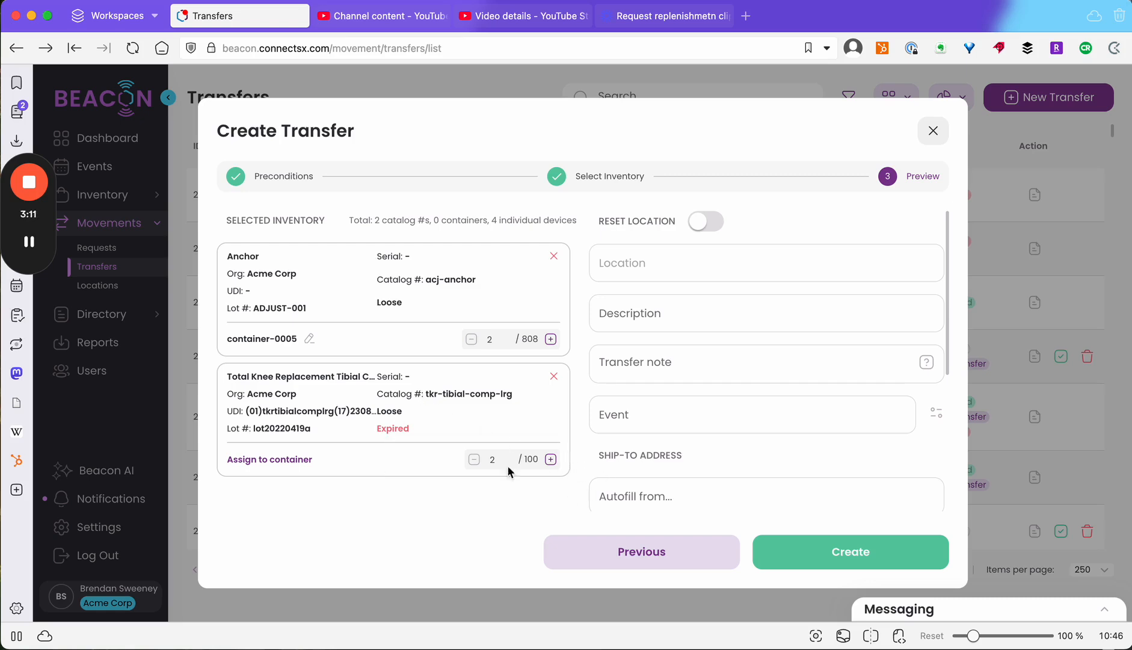
# Step: Reduce the knee tibial component quantity to 1, turn on Reset Location and choose the garage as the new location
pyautogui.click(477, 462)
pyautogui.click(693, 221)
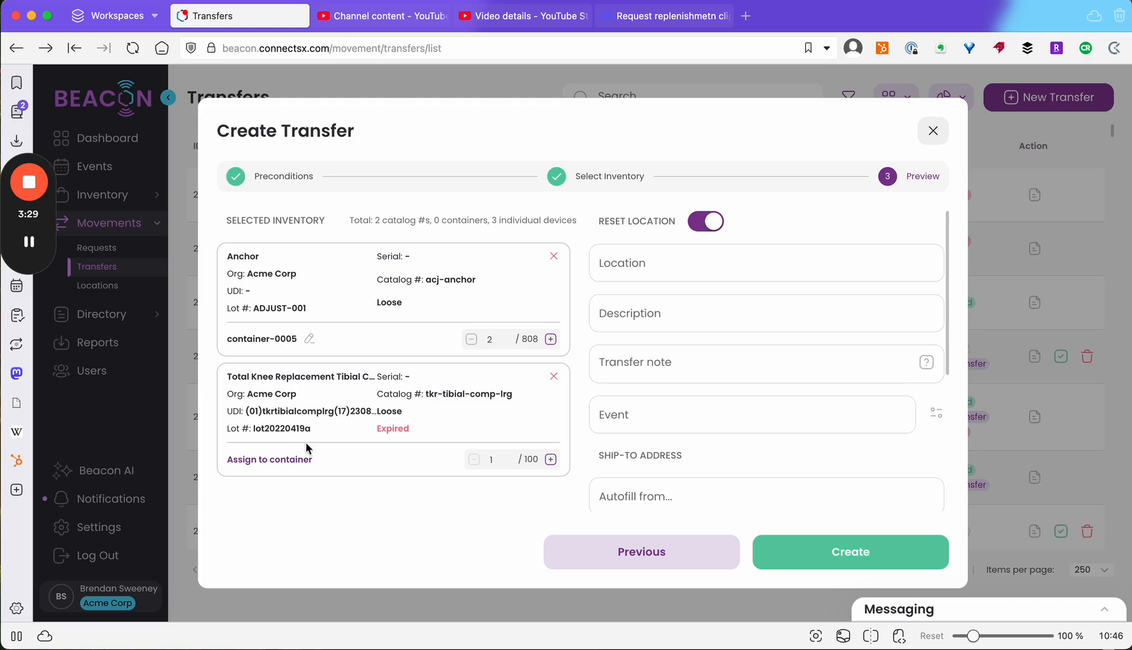
pyautogui.click(699, 265)
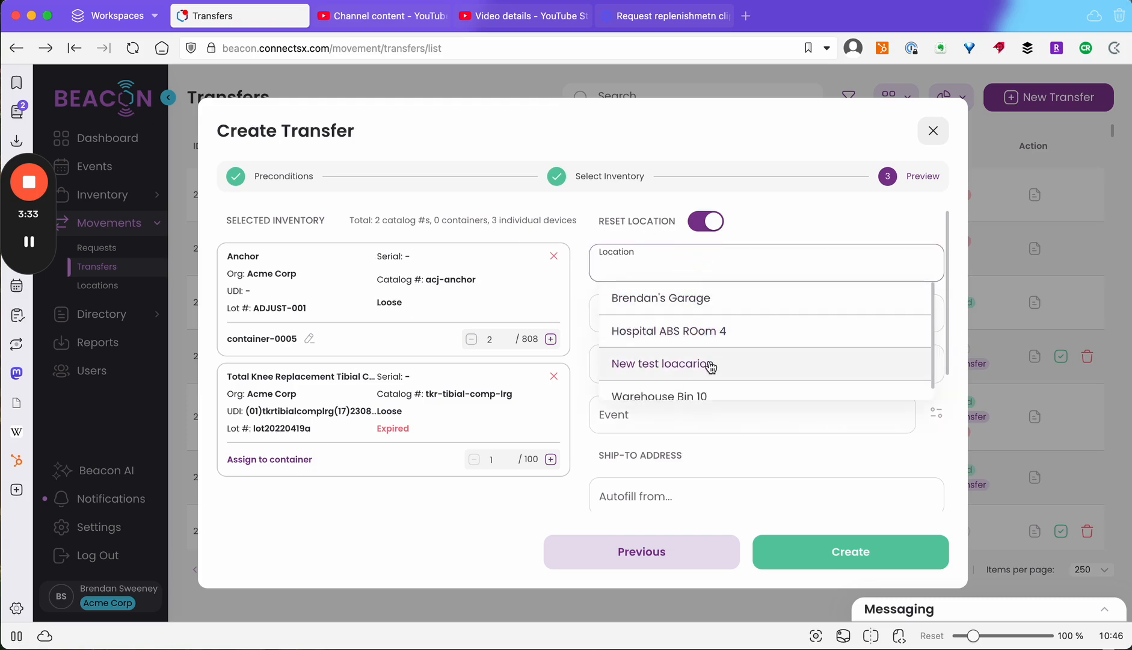
pyautogui.click(463, 513)
pyautogui.click(651, 258)
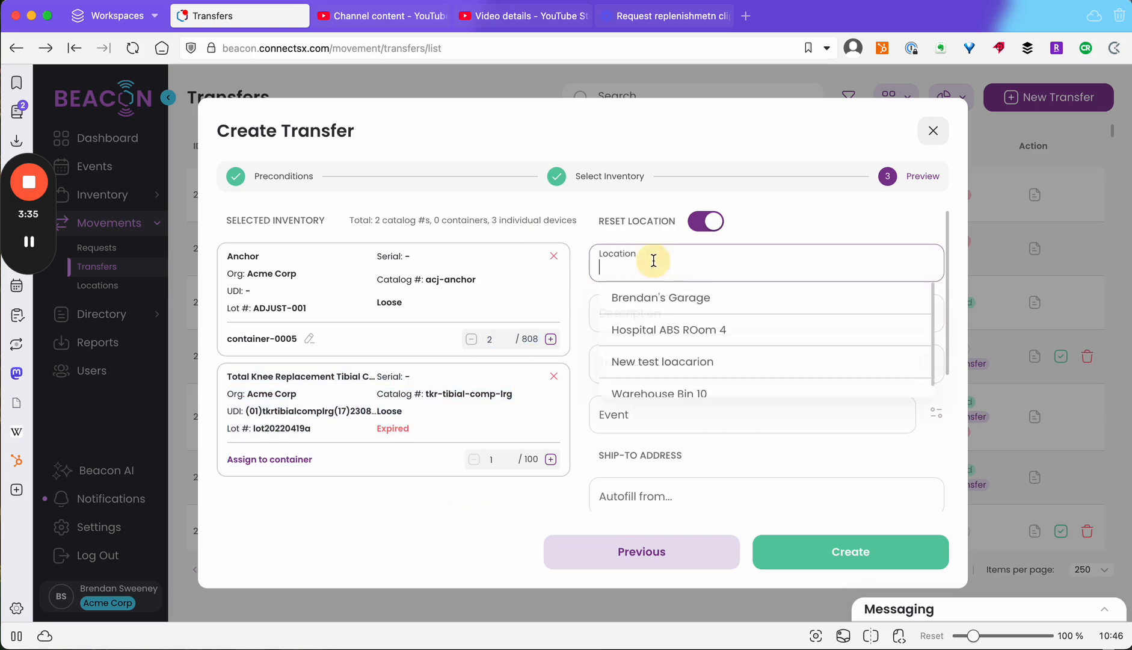
pyautogui.click(688, 307)
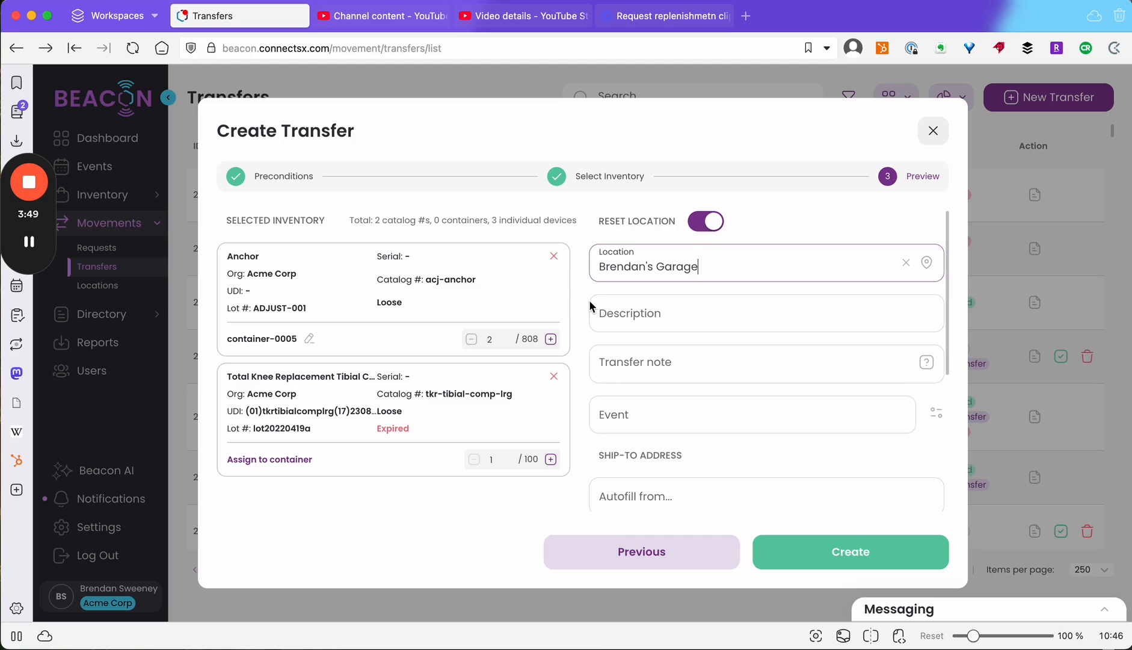
pyautogui.click(626, 310)
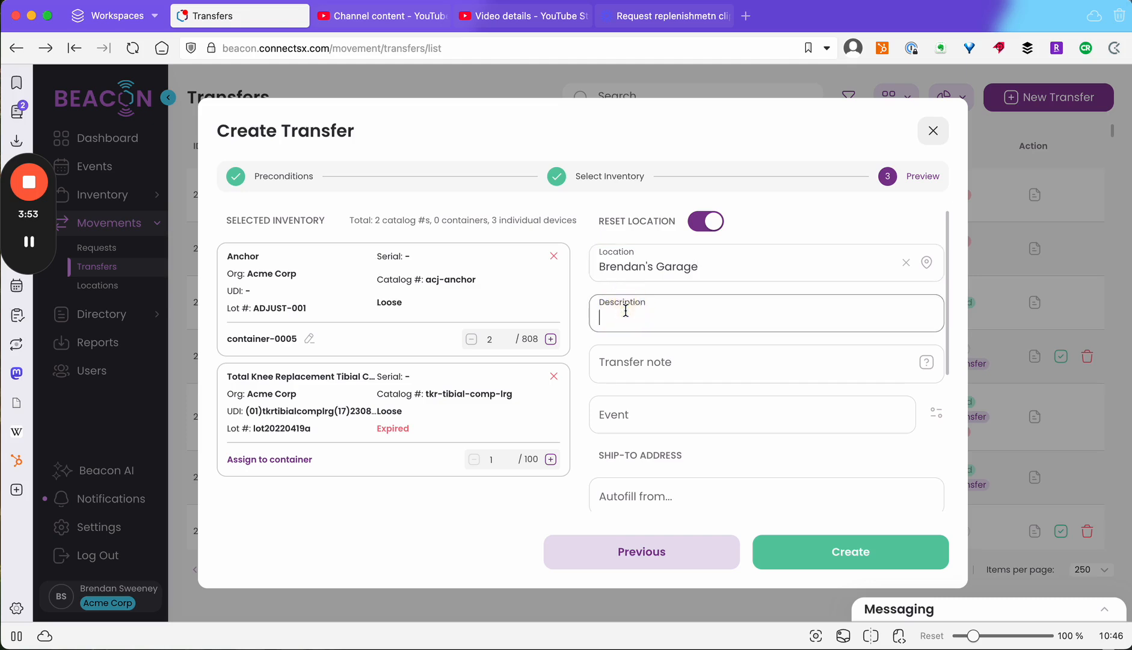
pyautogui.click(647, 364)
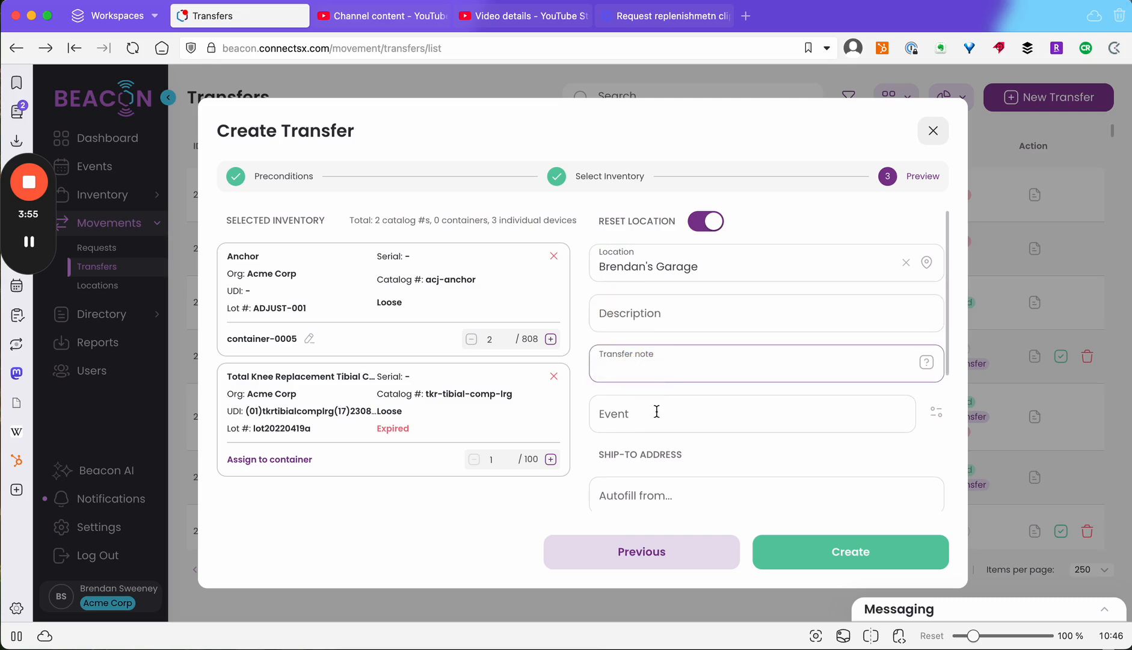
pyautogui.scroll(-1, 641, 368)
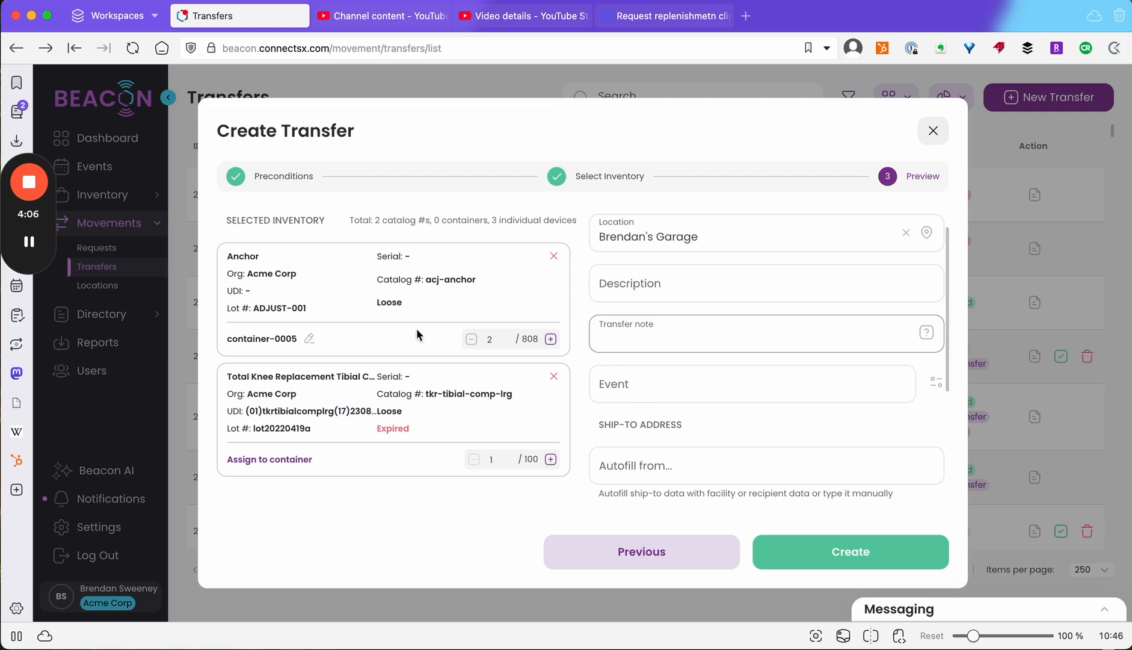
pyautogui.click(633, 383)
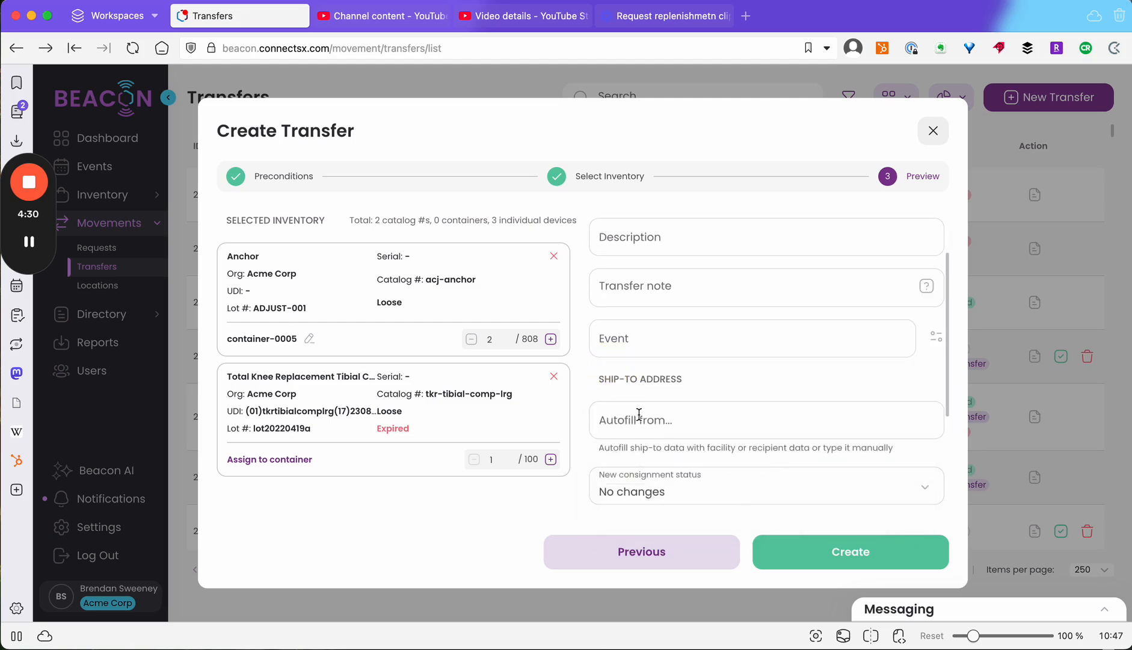
# Step: Autofill the ship-to address from the recipient's shipping address and set the new consignment status to Loaned
pyautogui.click(640, 416)
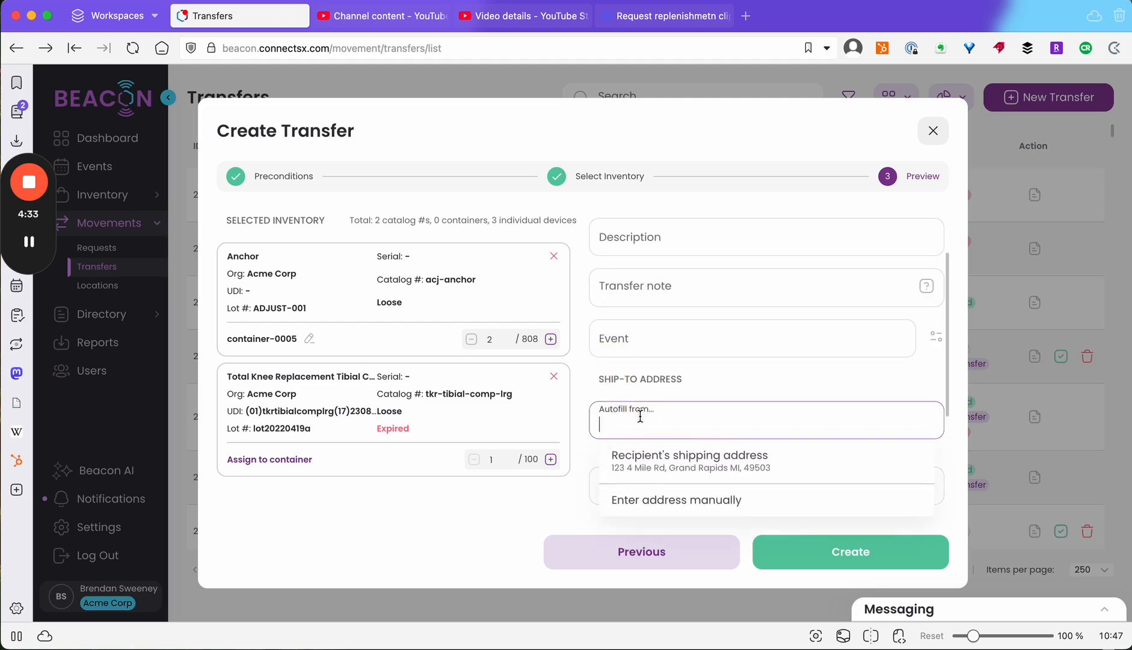
pyautogui.click(650, 475)
pyautogui.scroll(-1, 651, 473)
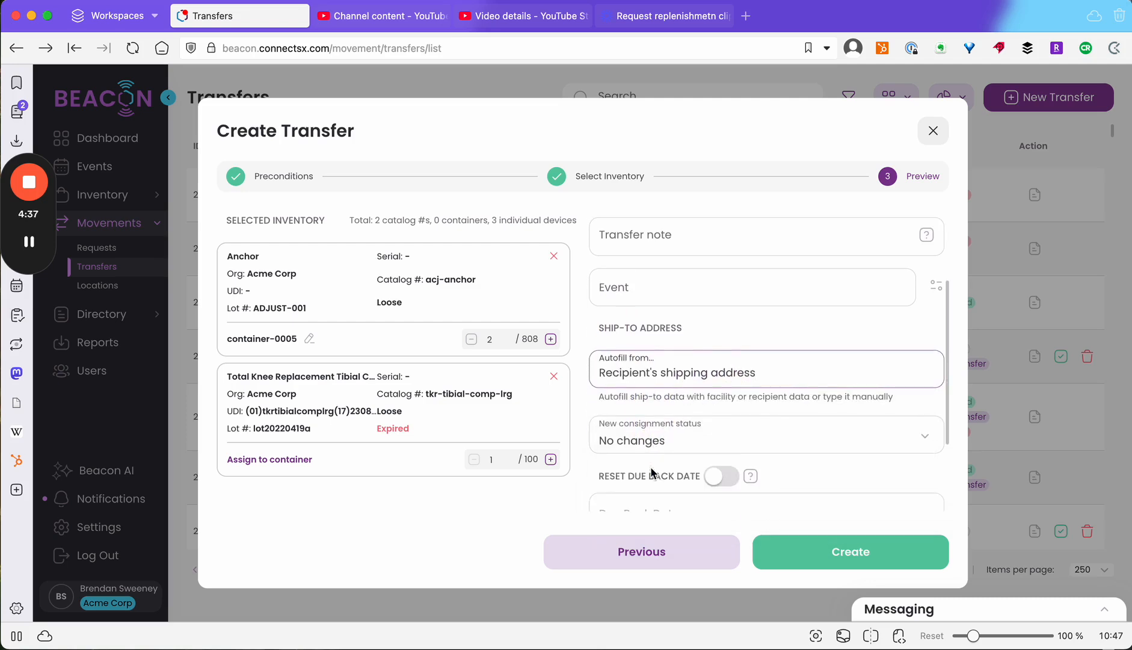
pyautogui.click(644, 439)
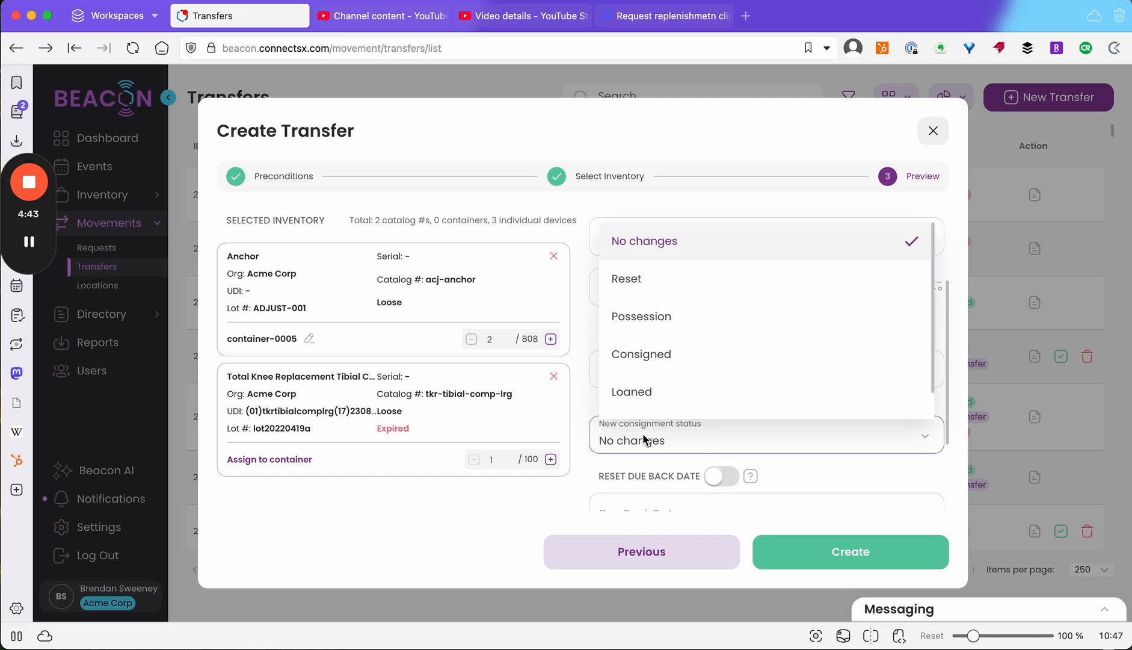
pyautogui.click(630, 393)
pyautogui.click(577, 400)
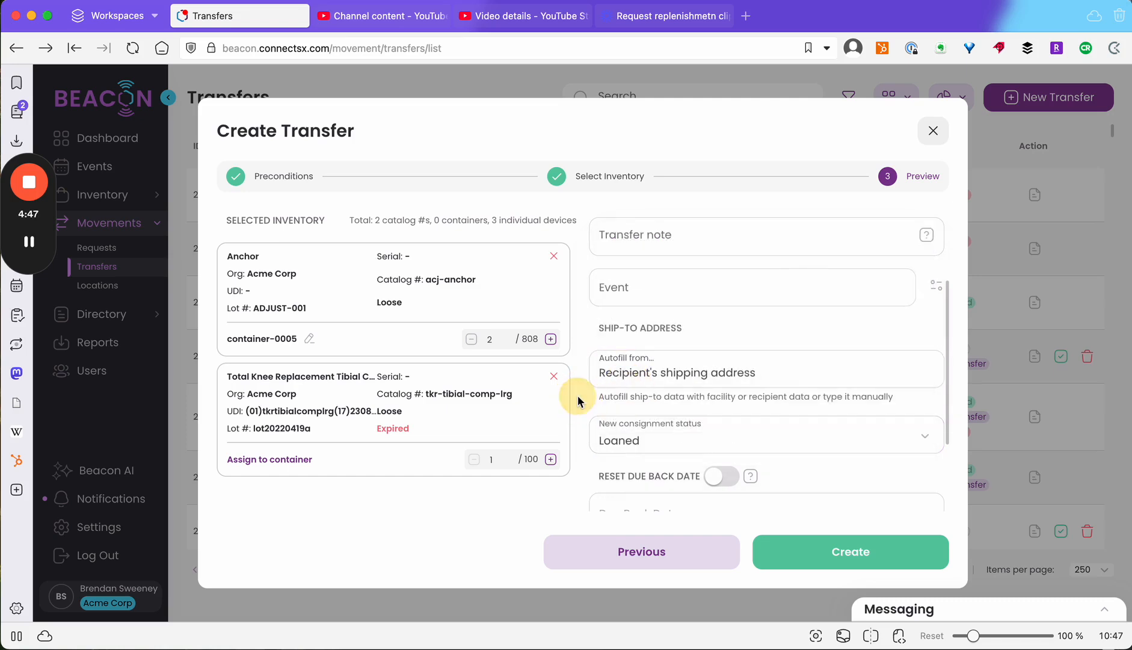
# Step: Turn on the due back date reset with the date Jan 21, 2025, and set the new hold status to Ready for sale
pyautogui.click(581, 478)
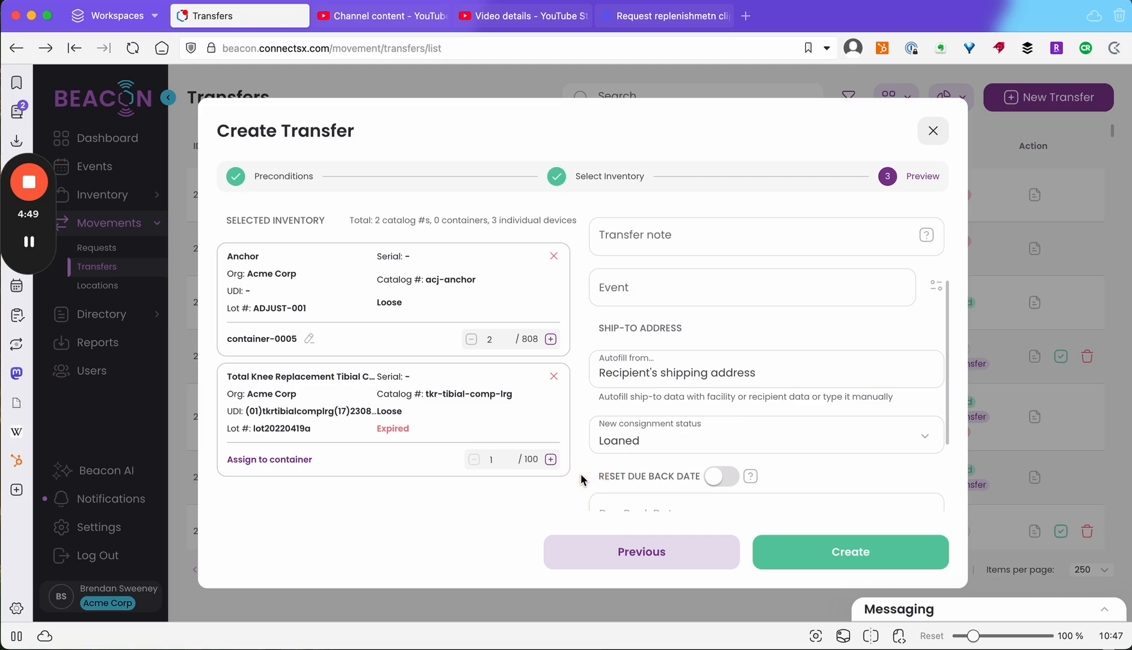
pyautogui.moveTo(949, 404); pyautogui.dragTo(942, 467)
pyautogui.click(721, 360)
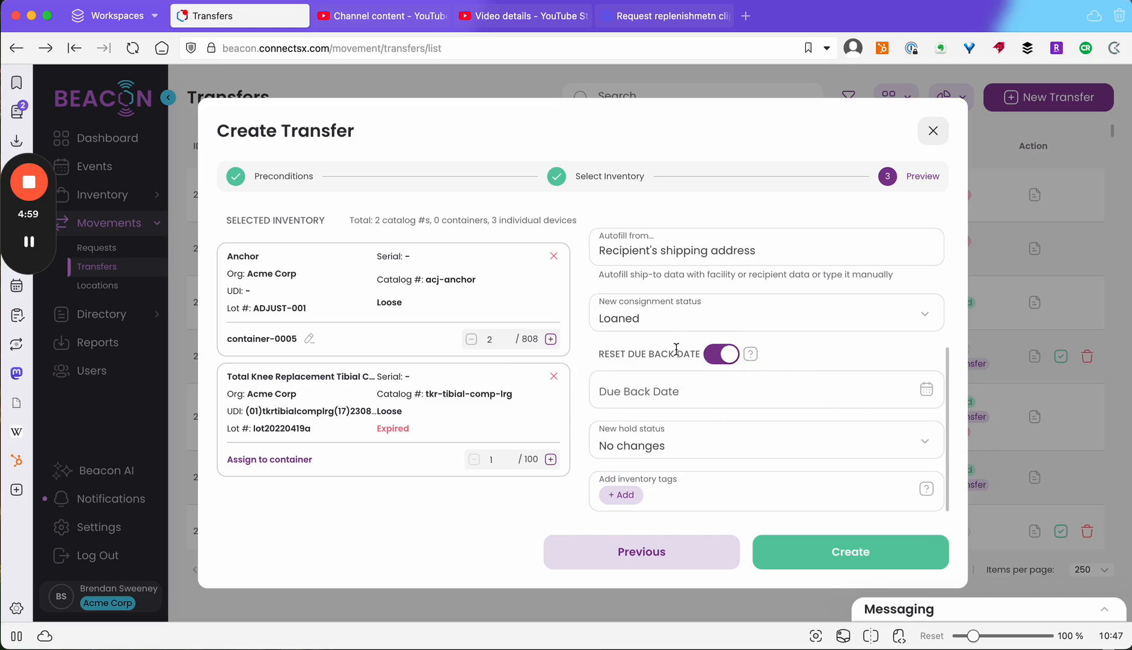
pyautogui.click(926, 389)
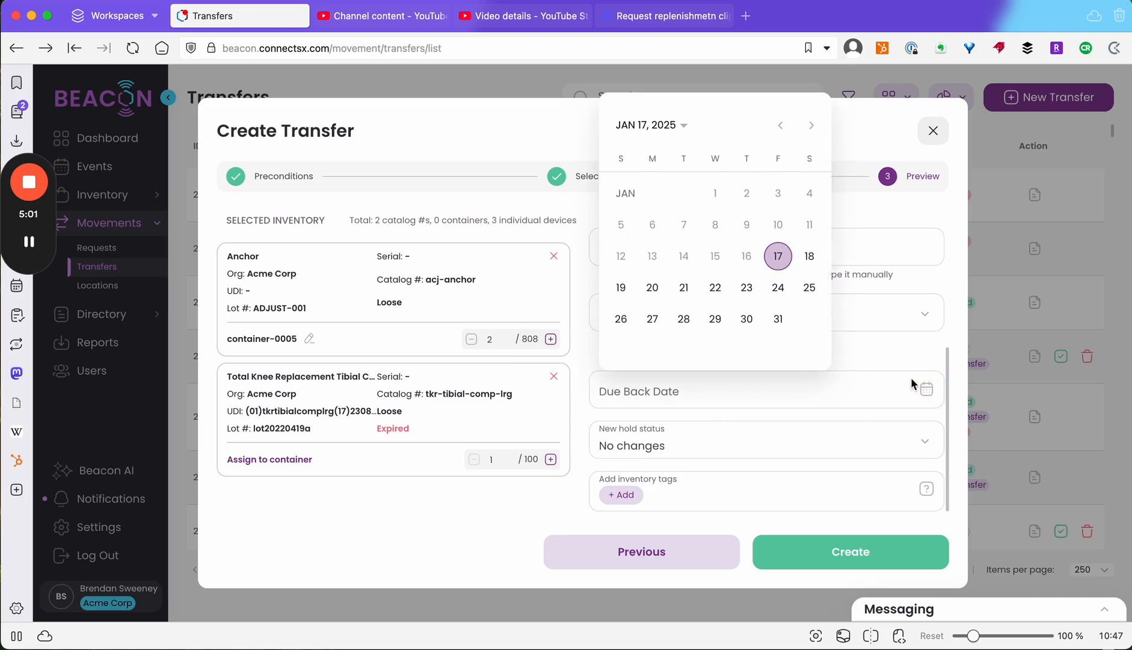
pyautogui.click(682, 290)
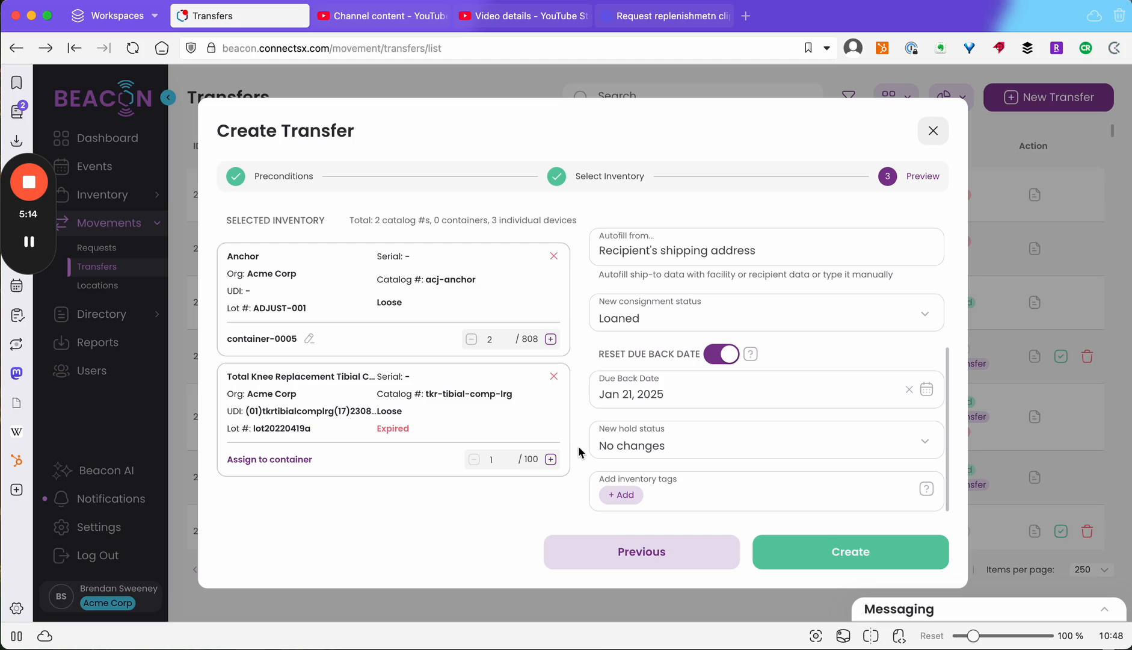
pyautogui.click(788, 451)
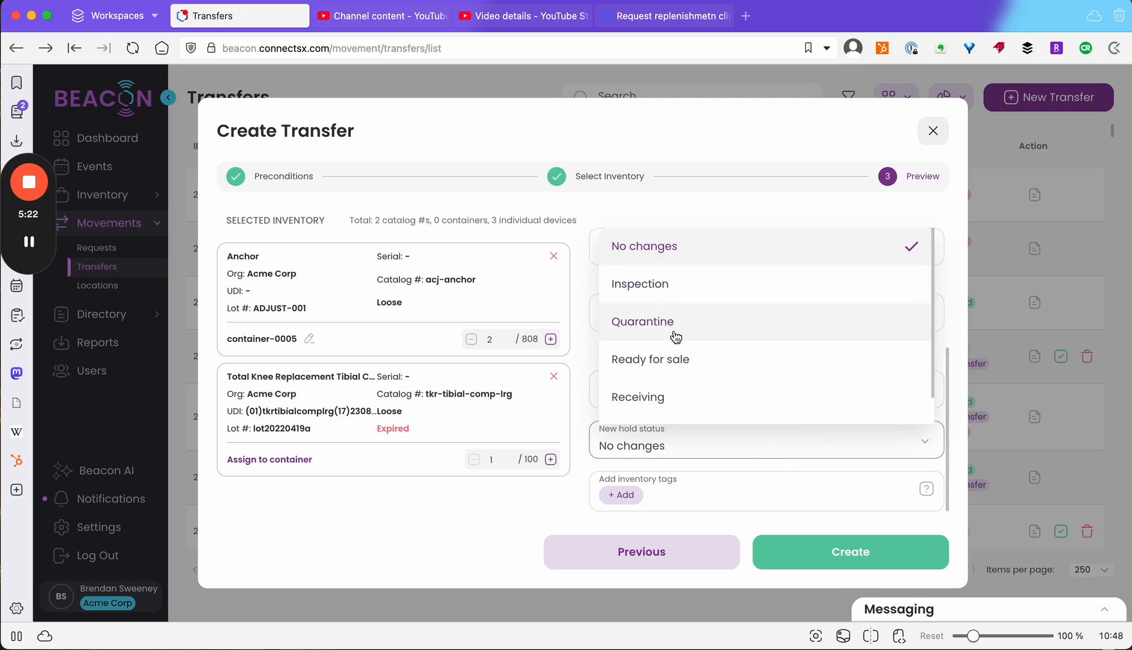
pyautogui.click(674, 374)
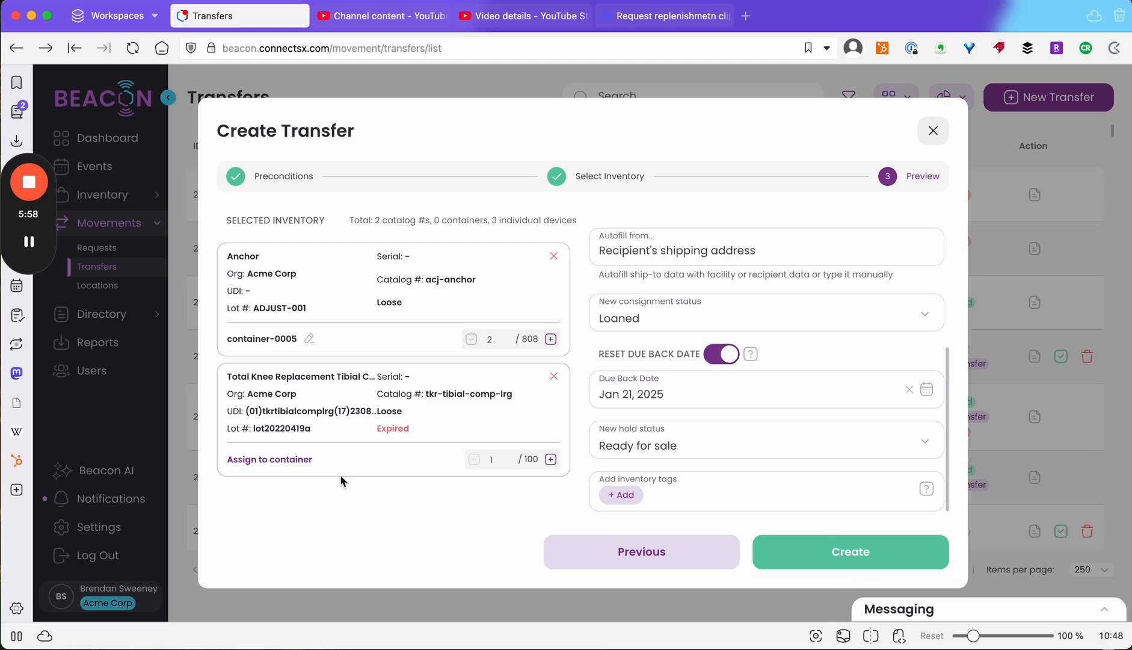
# Step: Add the inventory tag "new tag" and create the transfer
pyautogui.click(608, 489)
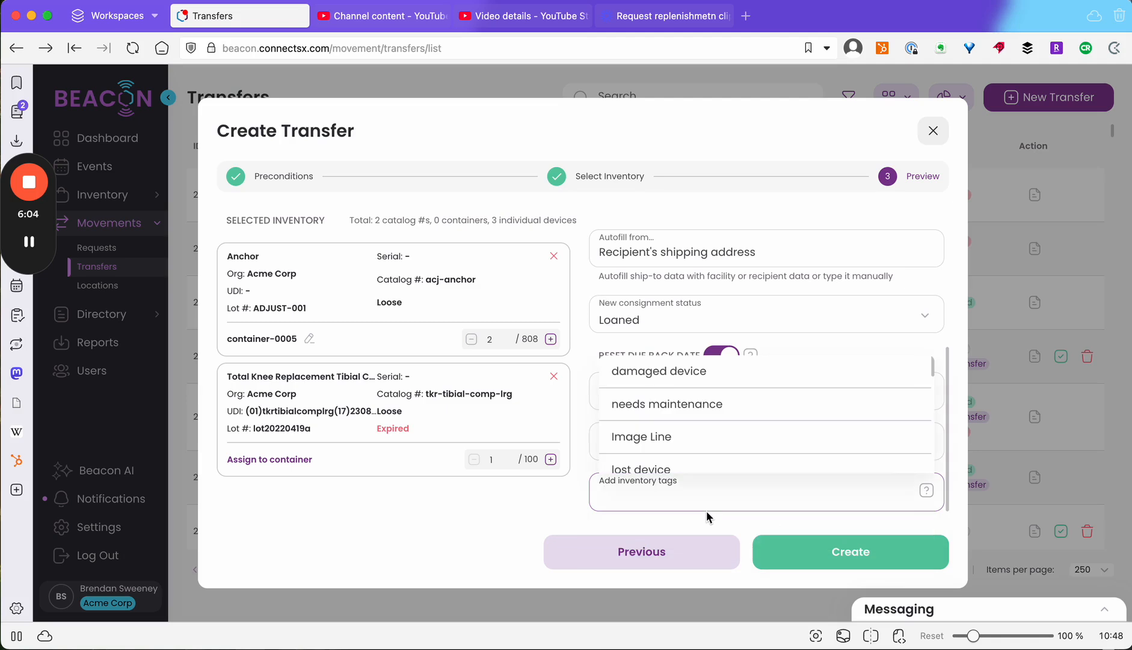
pyautogui.scroll(-5, 692, 454)
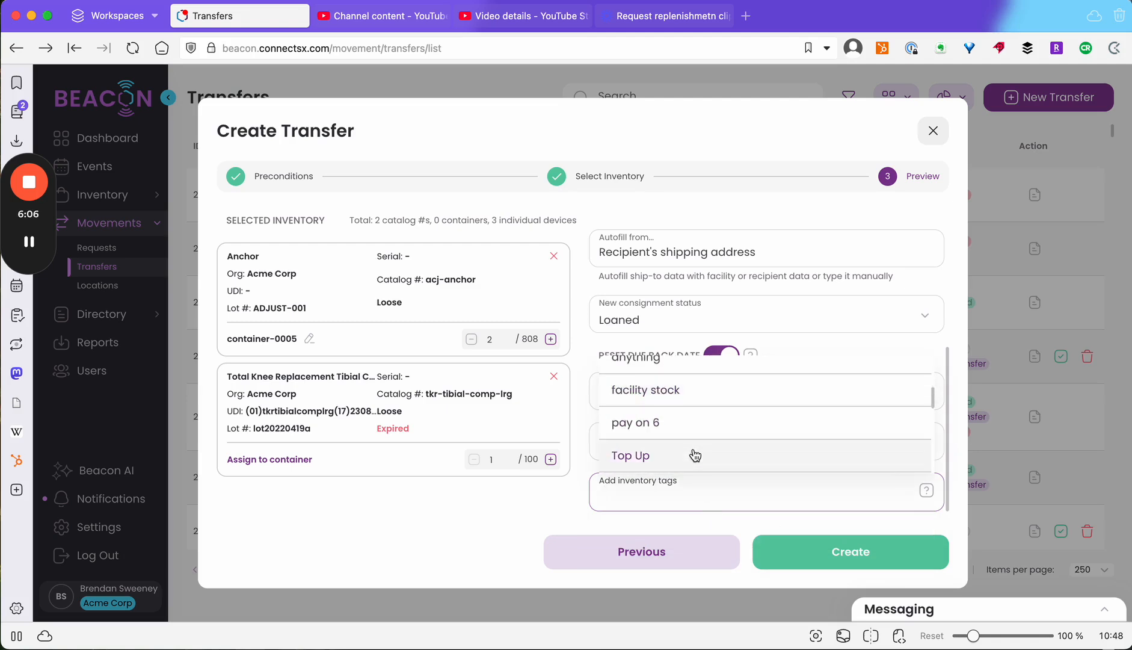
pyautogui.scroll(-2, 696, 455)
pyautogui.write('new tag')
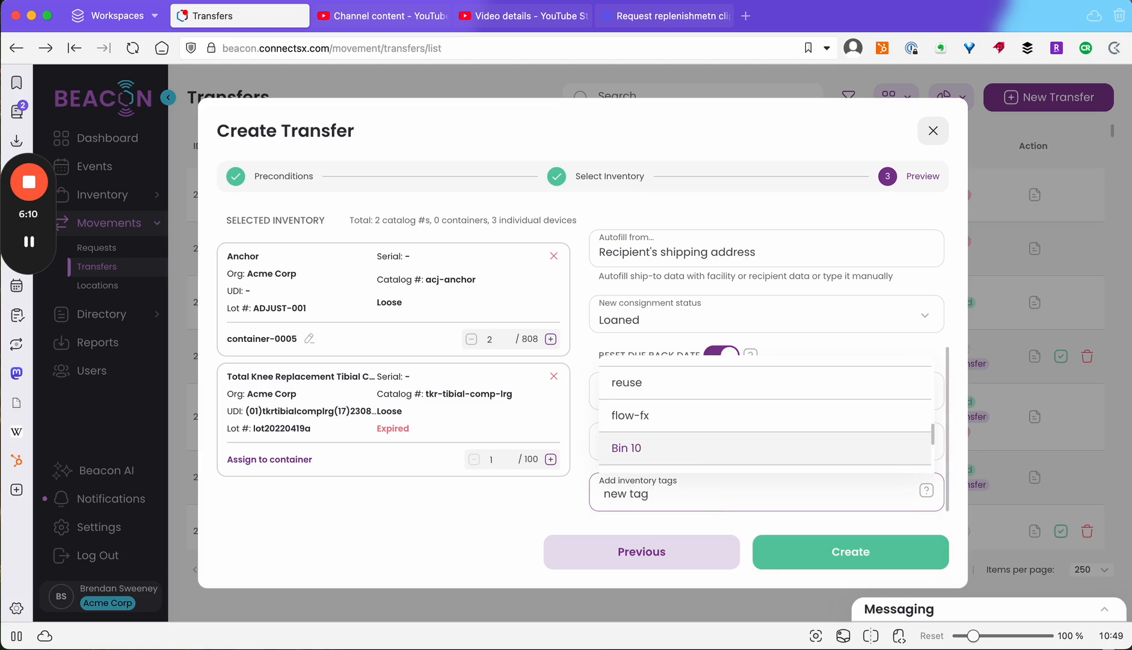
pyautogui.press('Return')
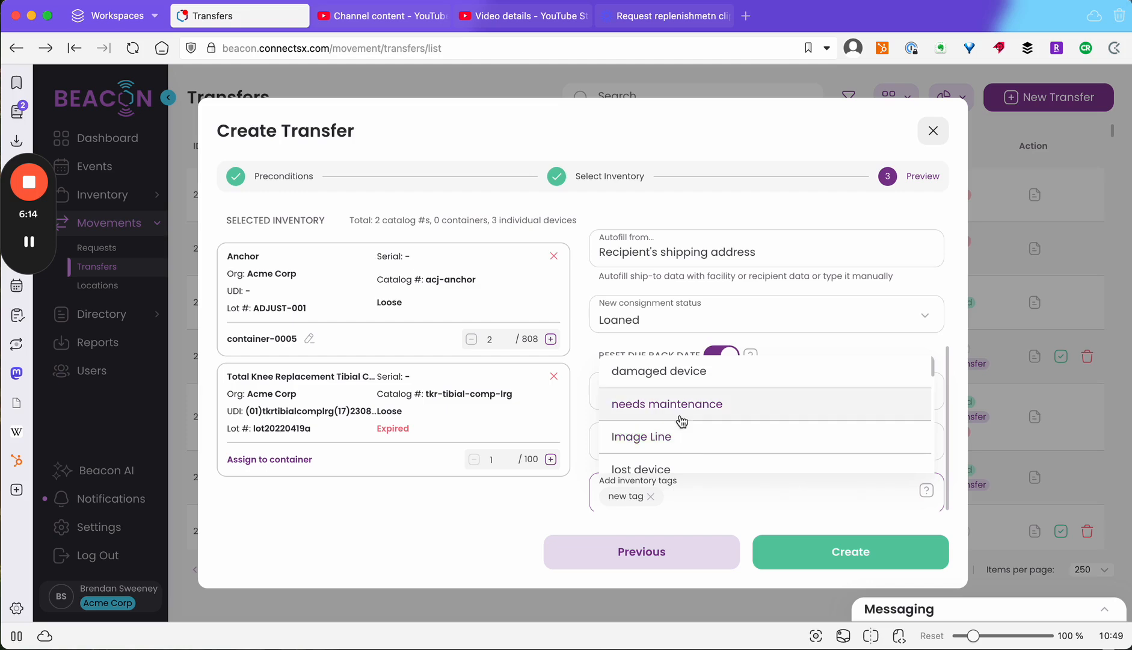
pyautogui.click(789, 560)
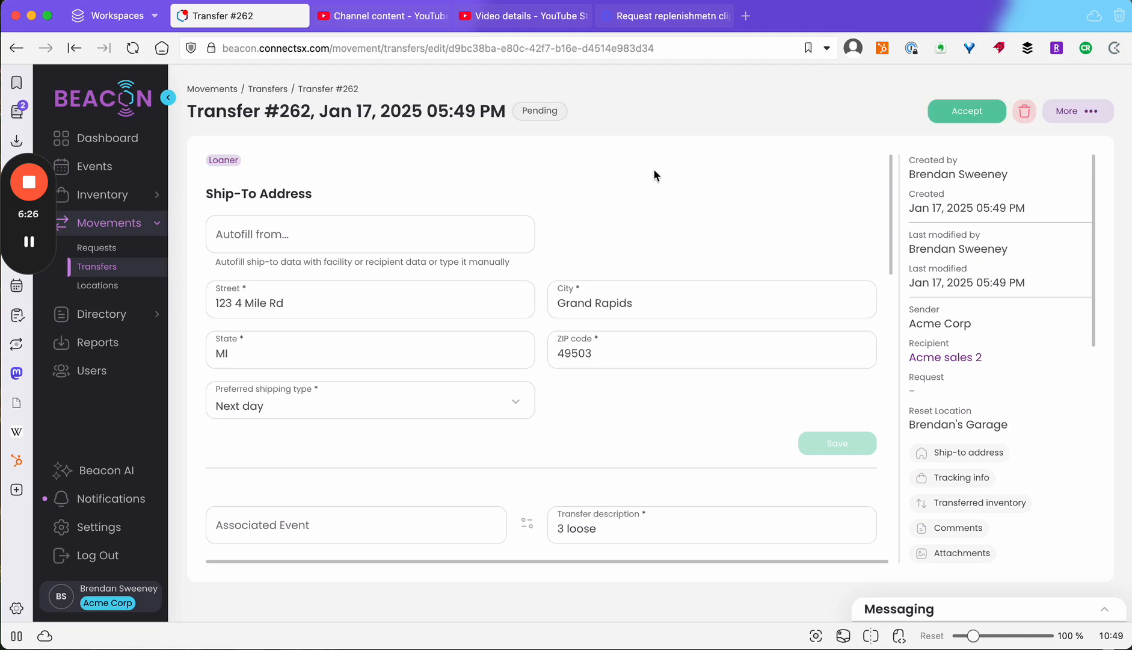
# Step: Review the new transfer's ship-to address, note, tracking info and transferred inventory sections
pyautogui.scroll(-2, 378, 202)
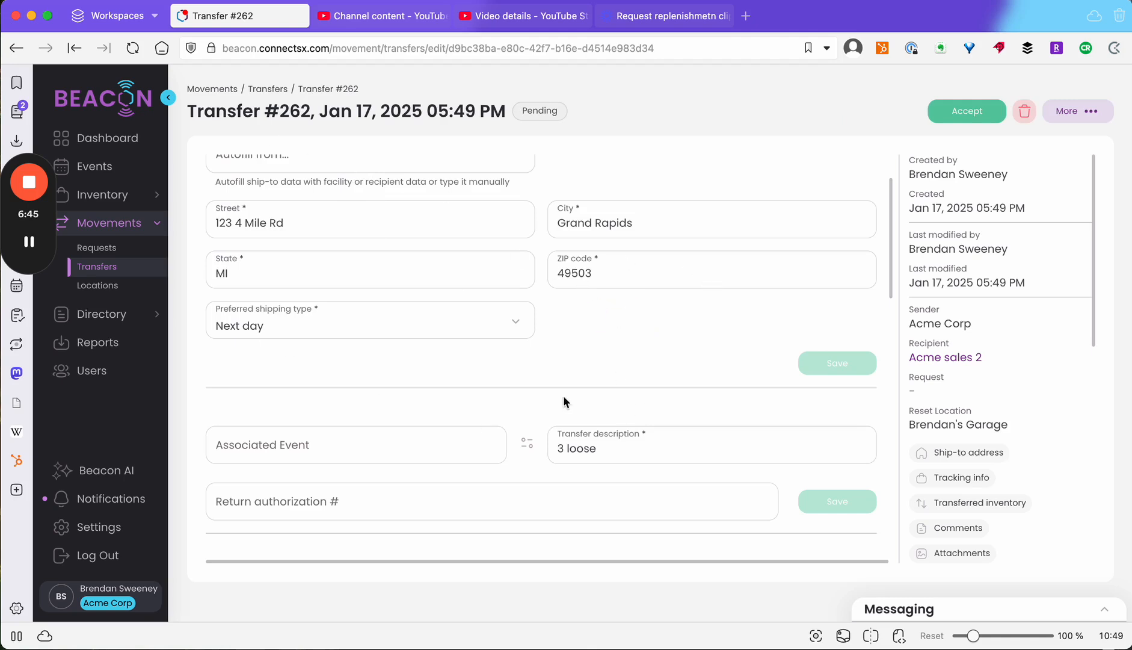
pyautogui.scroll(-5, 512, 391)
pyautogui.scroll(-2, 511, 396)
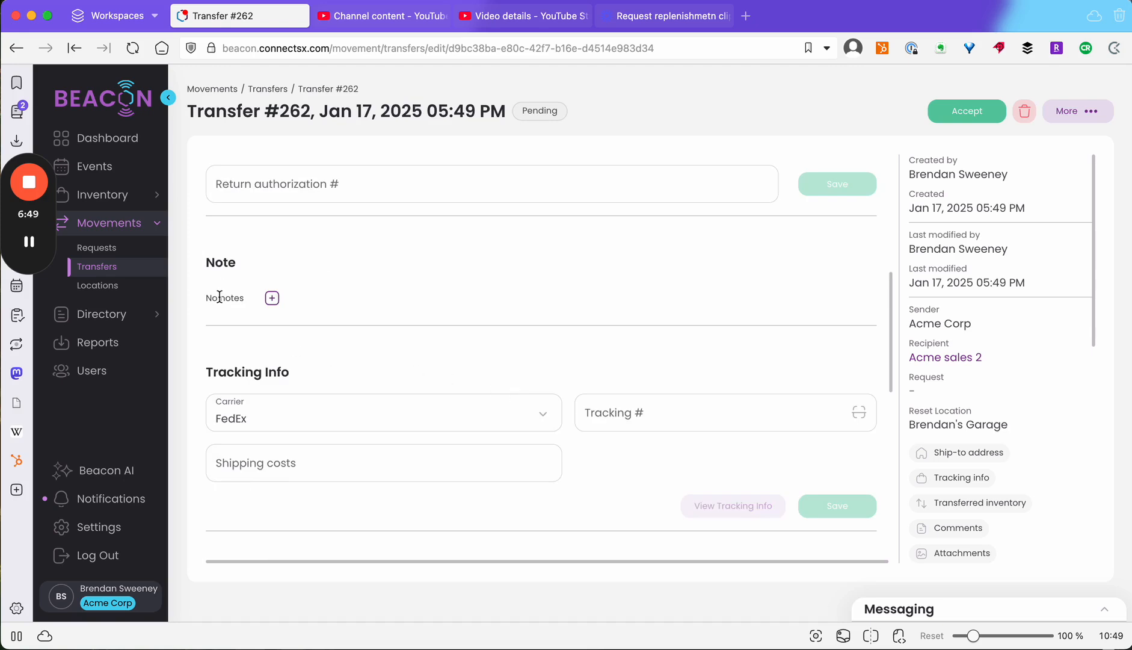
pyautogui.scroll(-9, 221, 300)
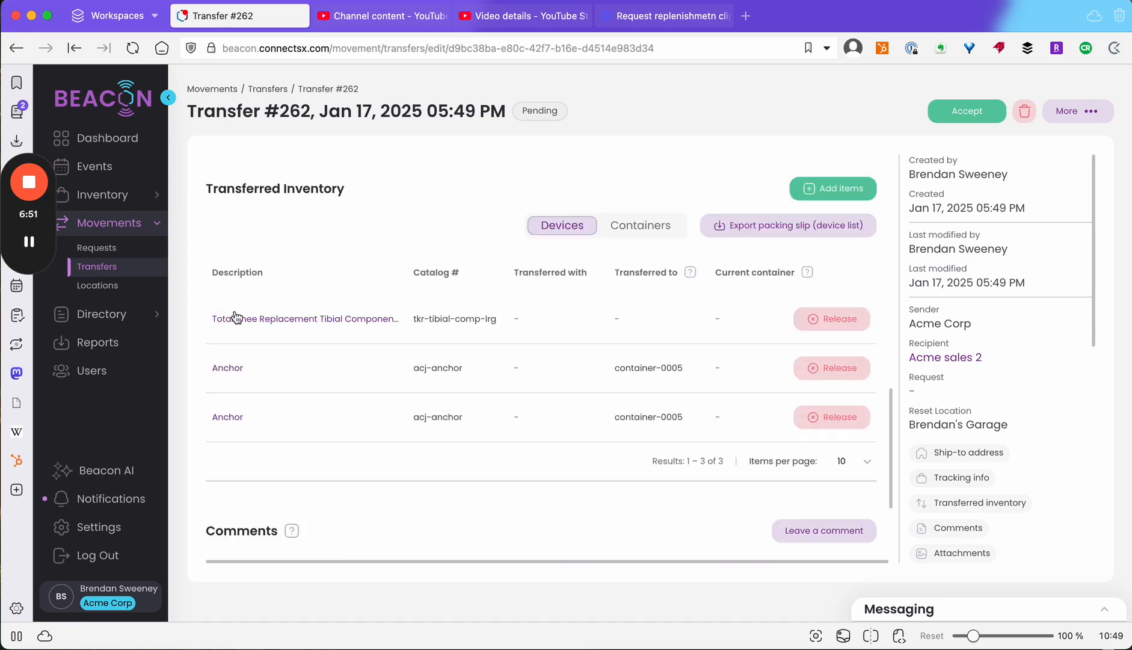